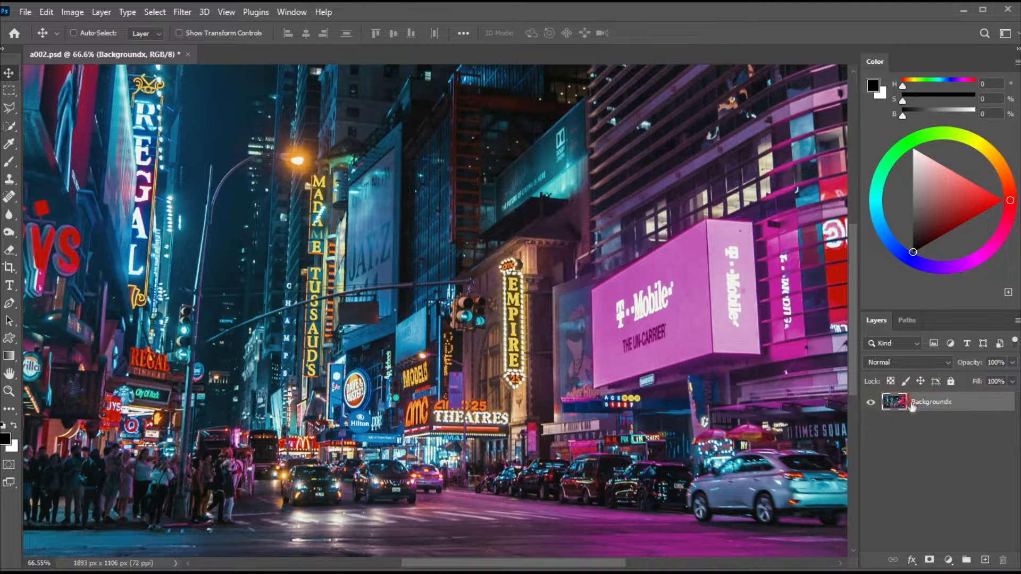
Duplicate the Backgroundx layer, then rename the original layer AAA and the copy BBB.
key(ctrl+j)
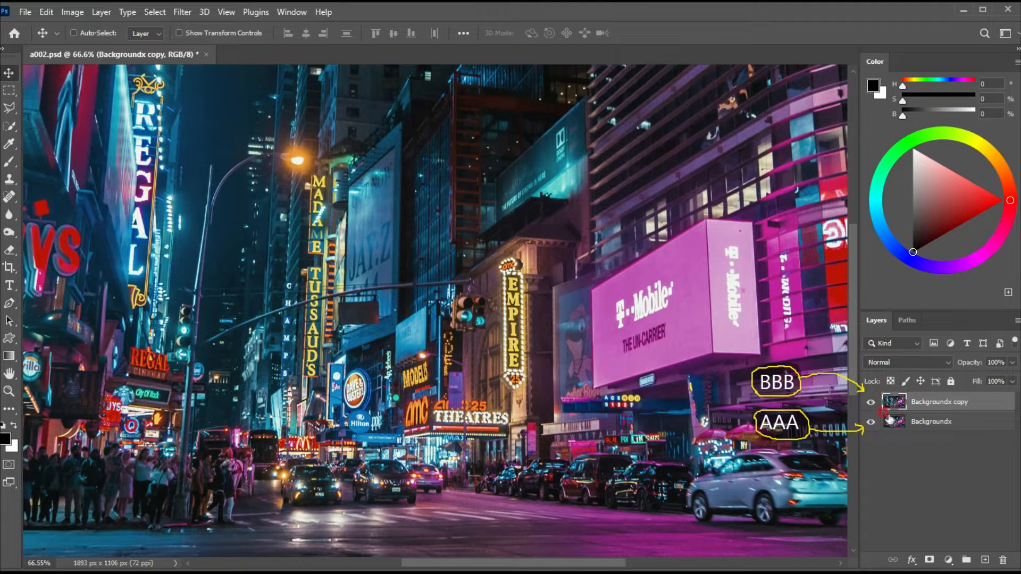
double_click(924, 422)
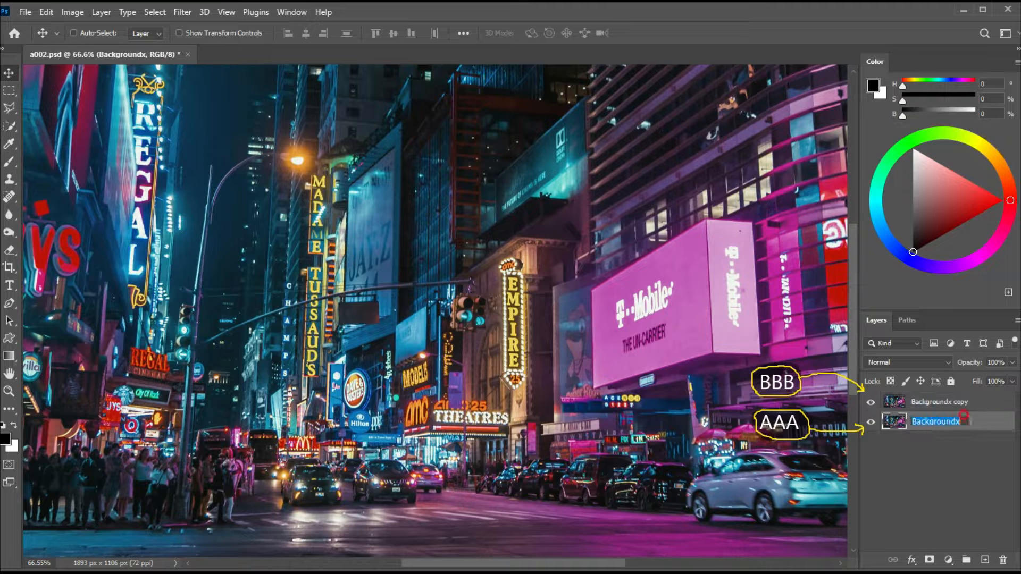
double_click(931, 402)
text(BBB)
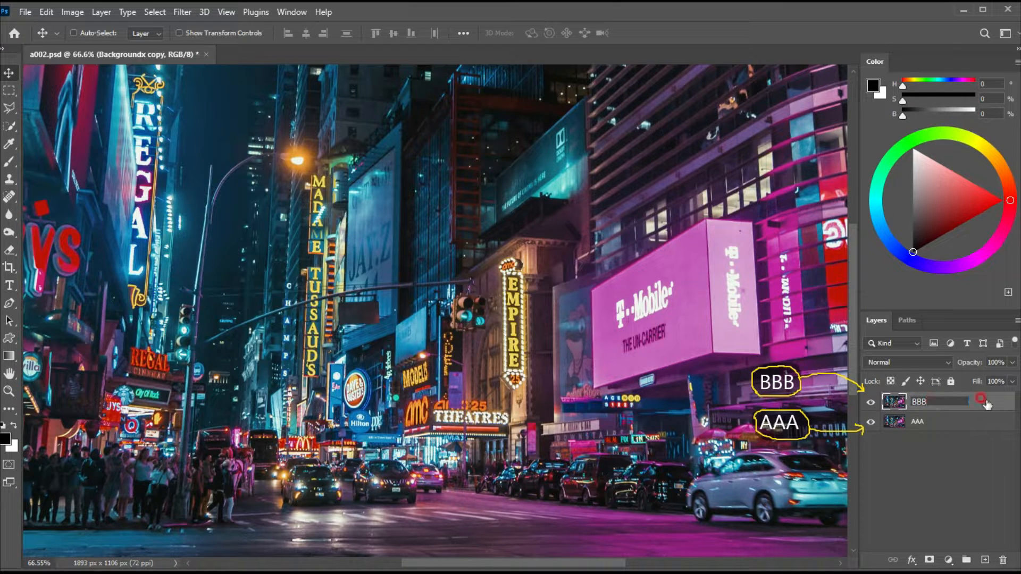
click(982, 400)
click(917, 399)
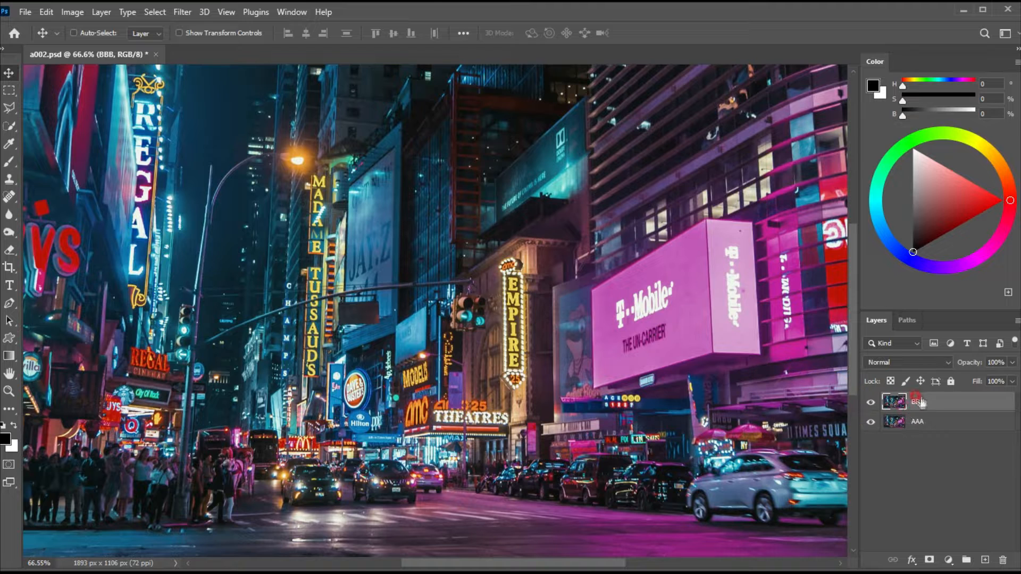
Select the highlights of layer BBB with Color Range, using a slightly higher fuzziness and a range of 195.
click(166, 11)
click(154, 12)
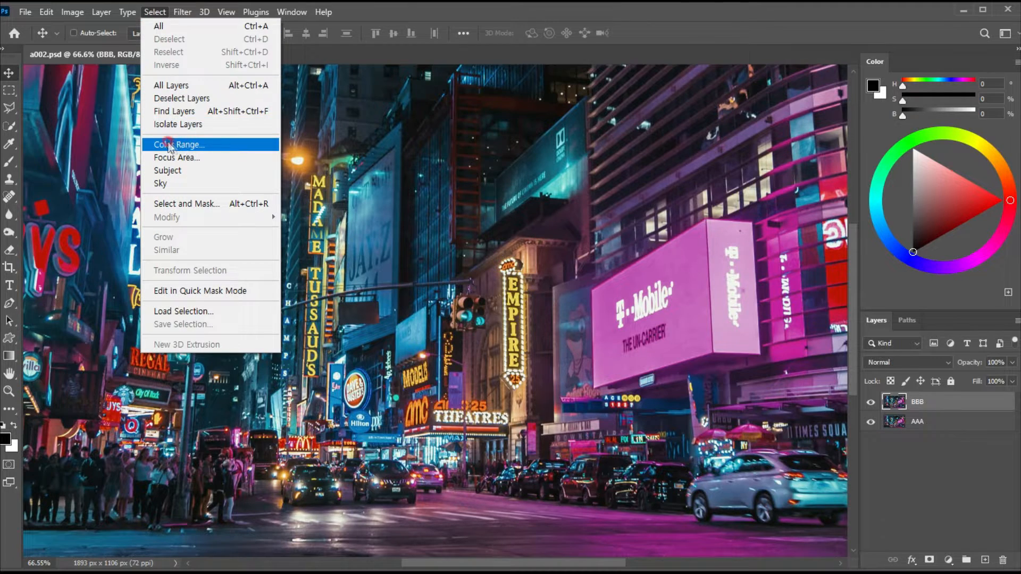
click(169, 145)
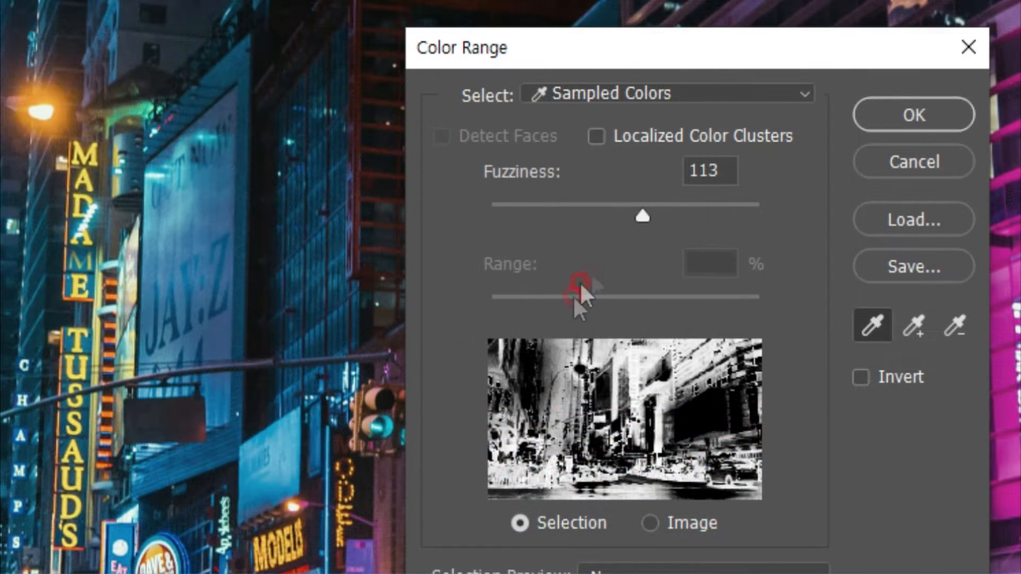
click(658, 96)
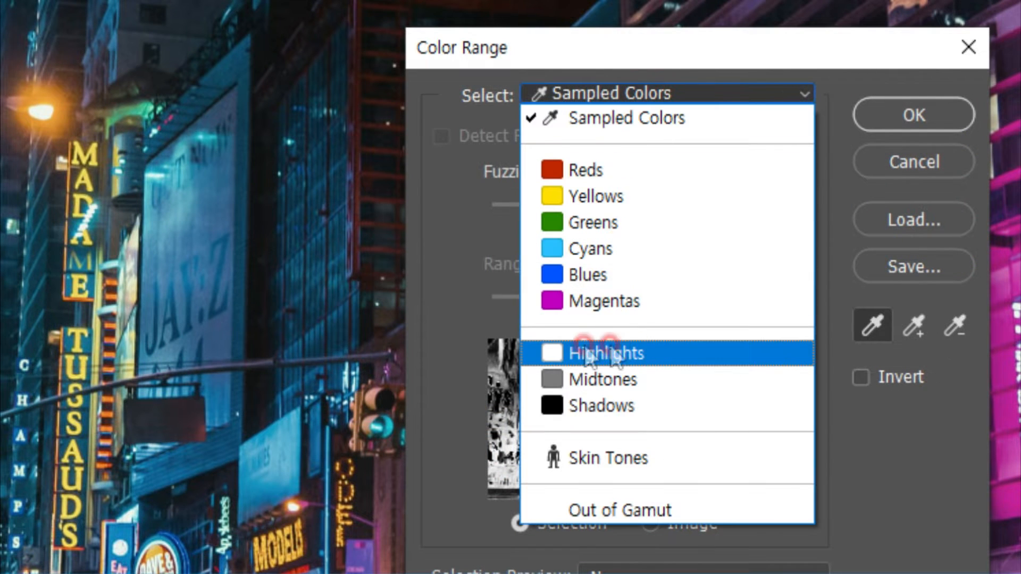
click(596, 352)
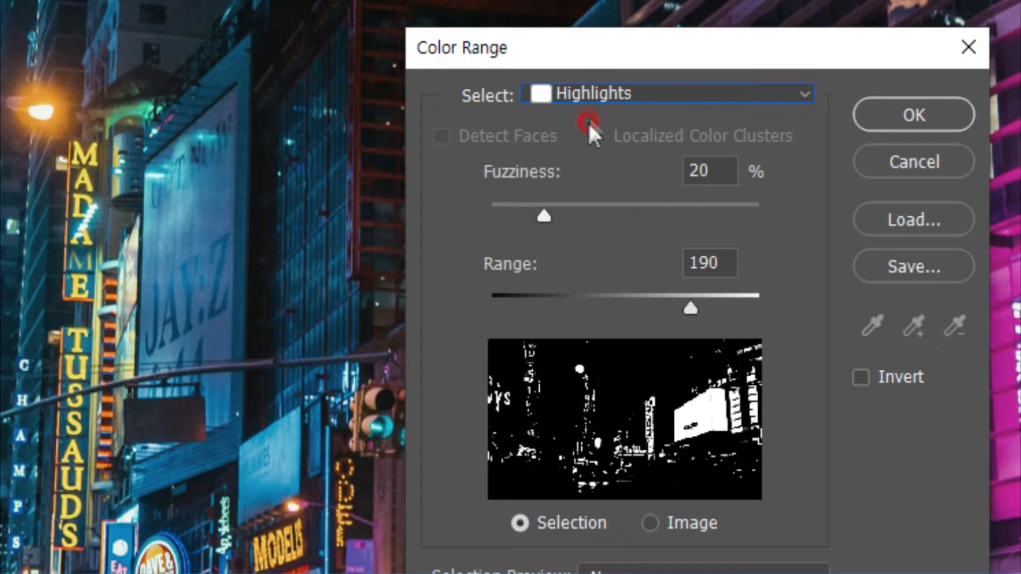
drag(547, 215, 568, 217)
mouse_move(691, 308)
mouse_down()
mouse_move(665, 305)
mouse_move(698, 306)
mouse_up()
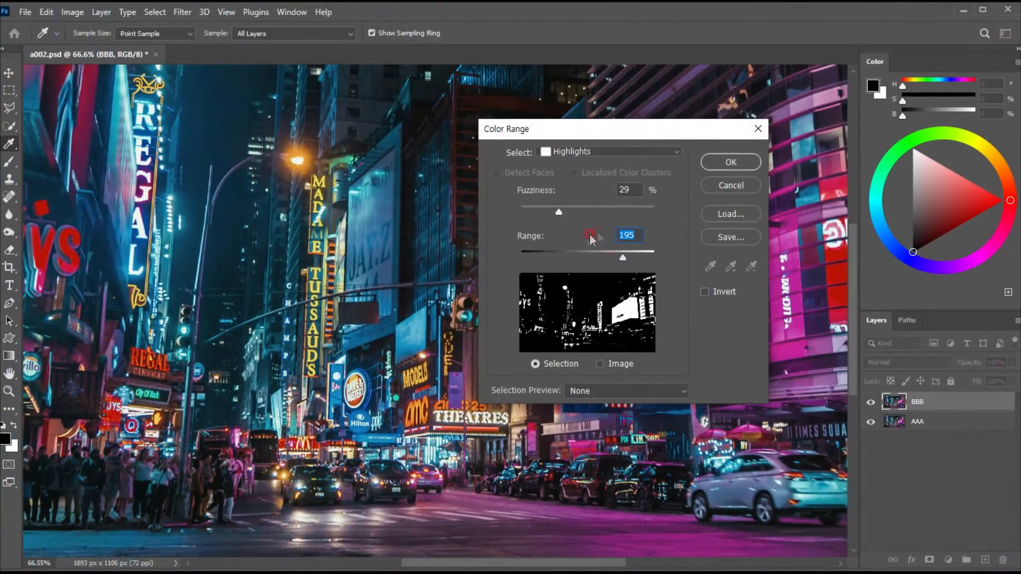
click(730, 163)
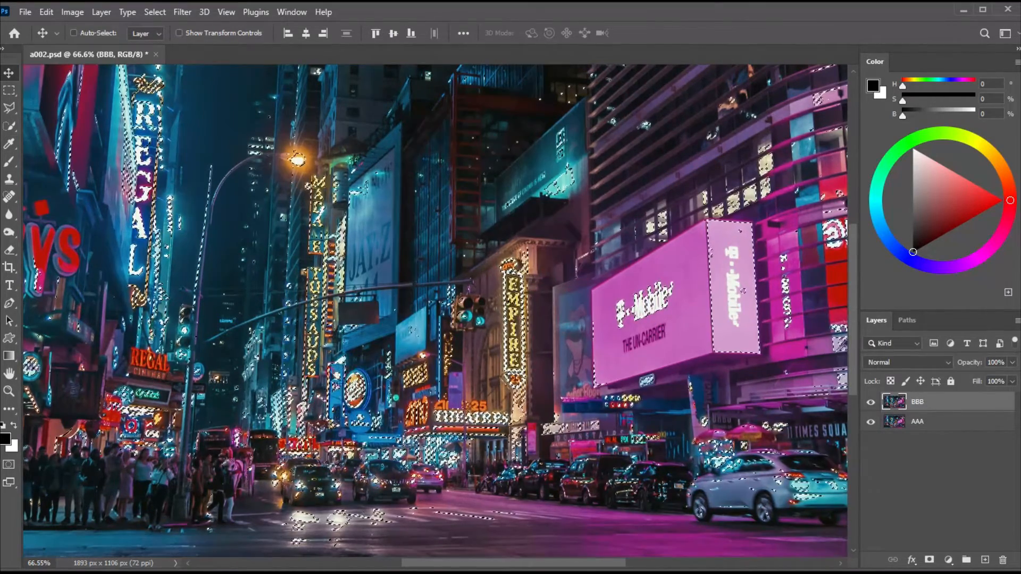
Copy the selected highlights of layer BBB to a new layer and duplicate that layer twice.
scroll(364, 394, up, 2)
scroll(363, 395, up, 3)
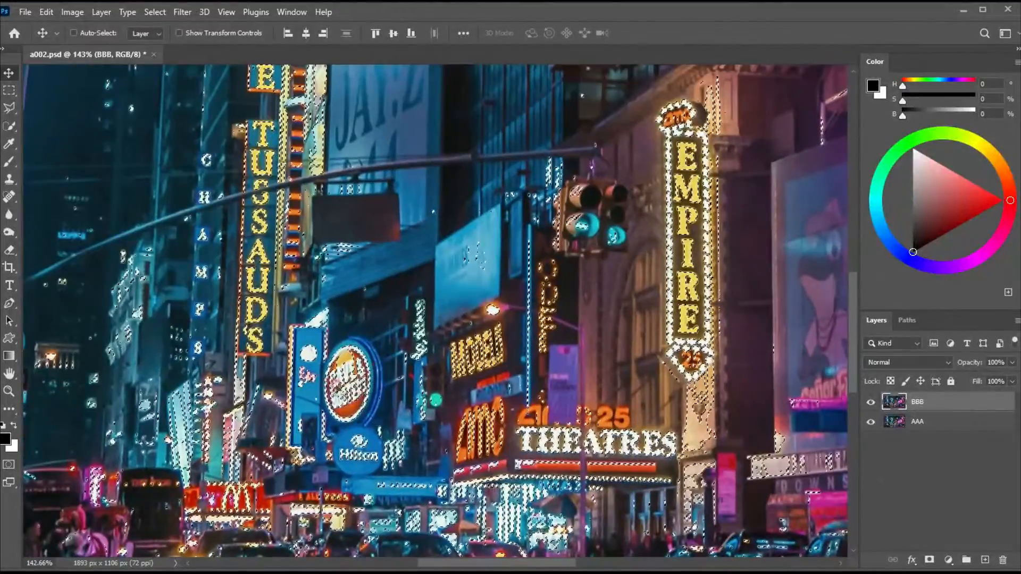
scroll(605, 356, down, 3)
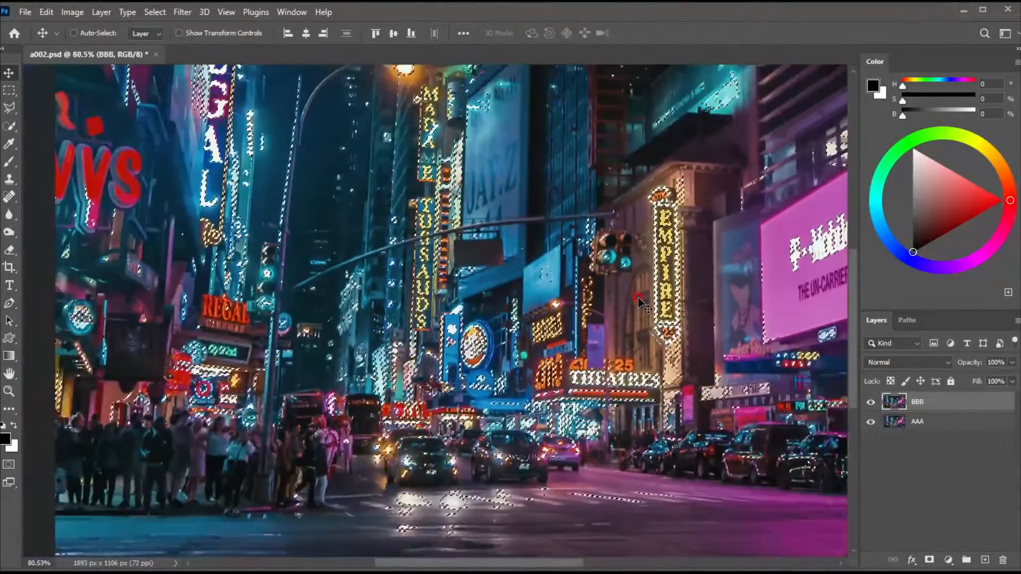
drag(606, 290, 565, 291)
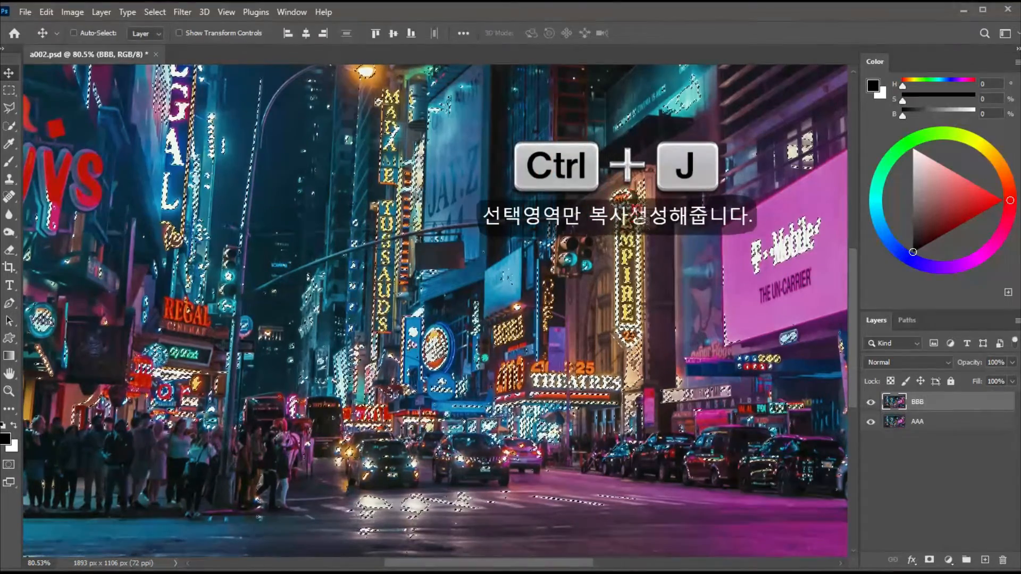
key(ctrl+j)
click(73, 33)
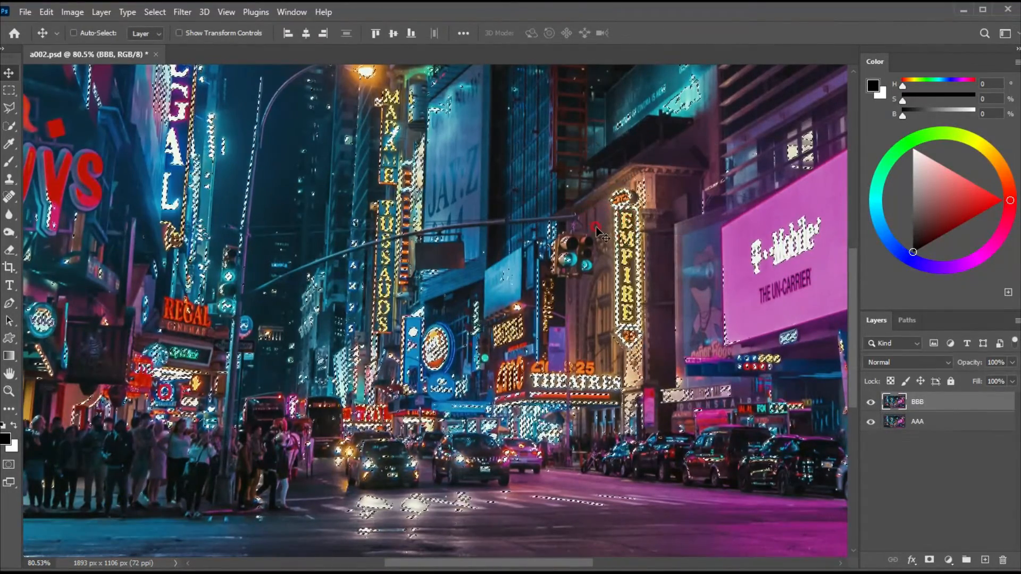
key(ctrl+j)
key(ctrl+j)
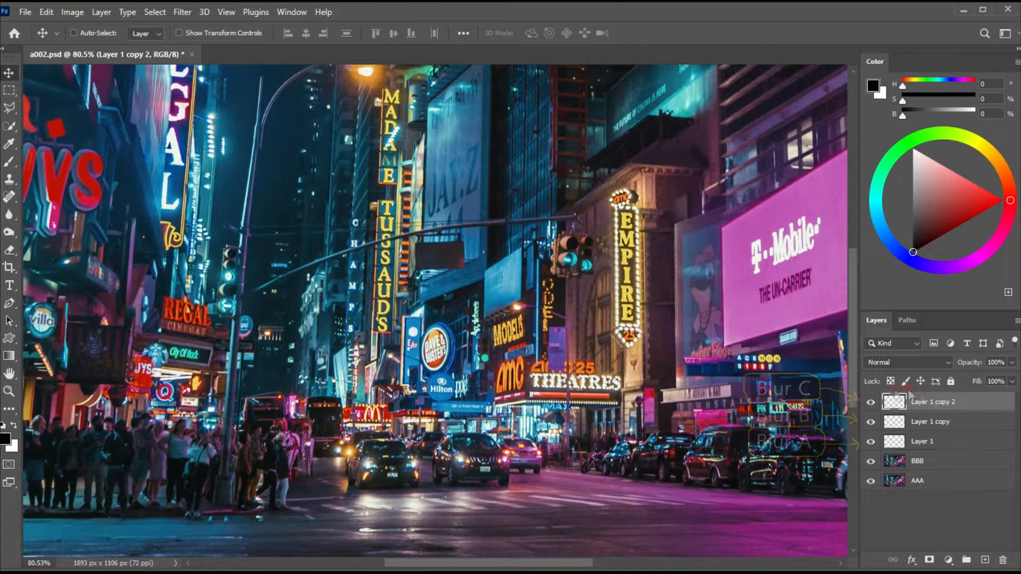
Rename the three highlight layers, from lowest to highest, as Blur A, Blur B and Blur C.
double_click(926, 441)
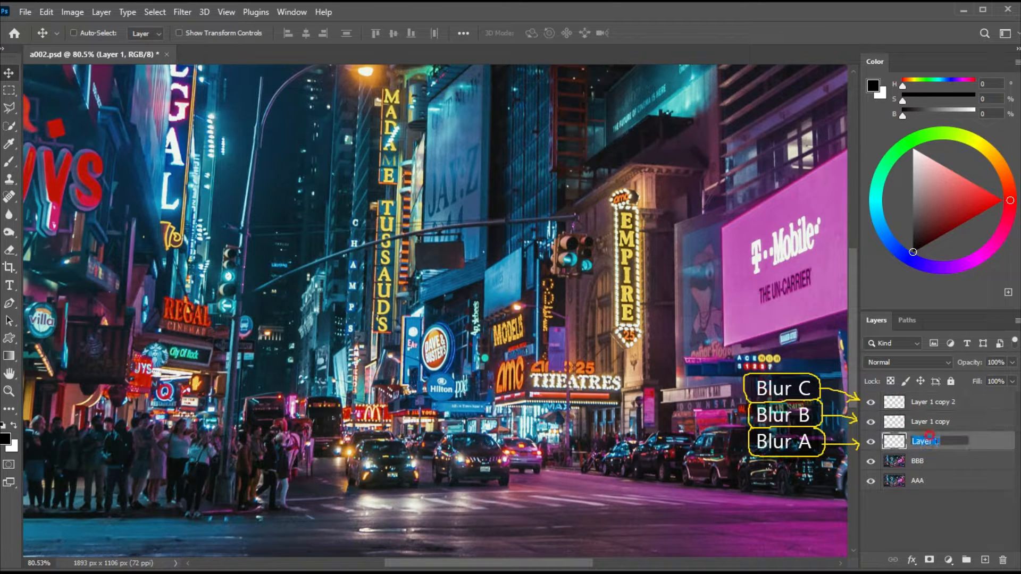
double_click(937, 421)
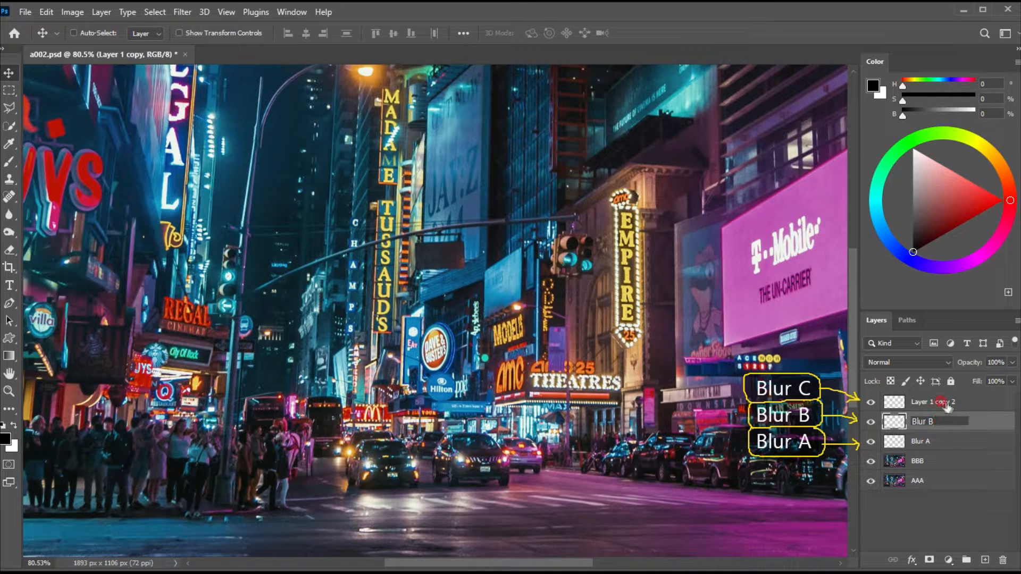
click(921, 404)
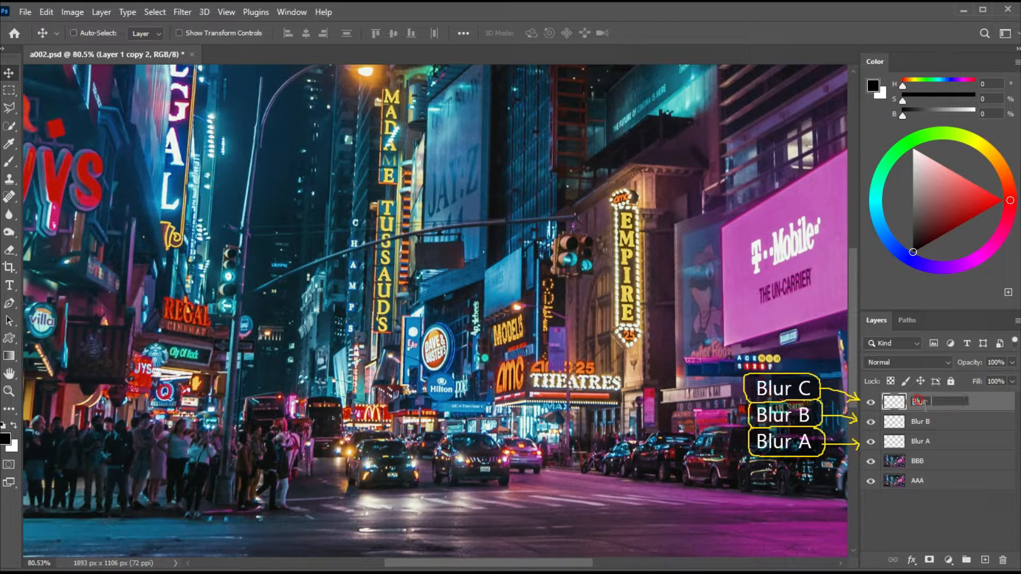
key(Return)
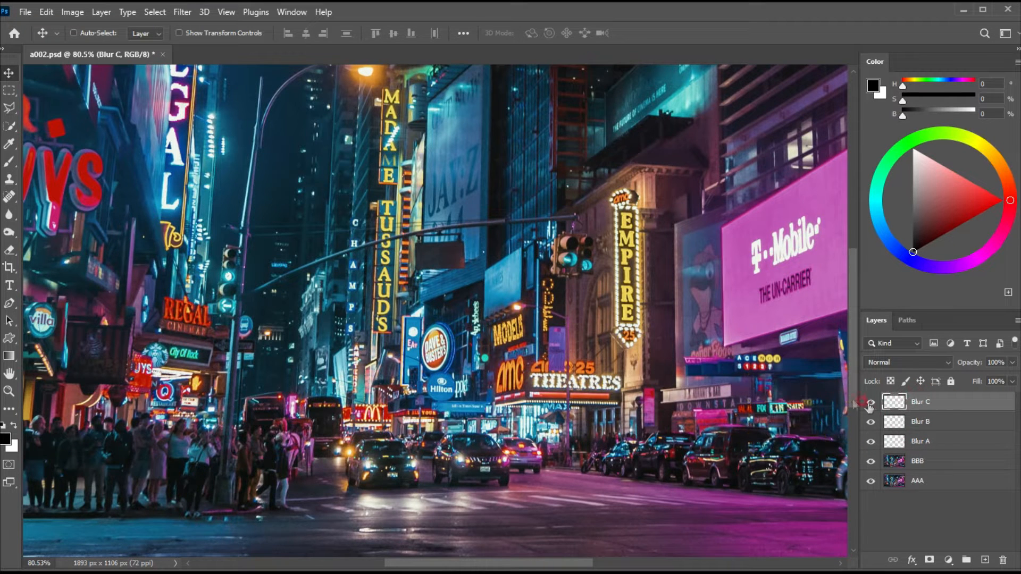
Apply a Motion Blur to layer Blur C with an angle of 90° and a distance of 450 pixels.
click(184, 13)
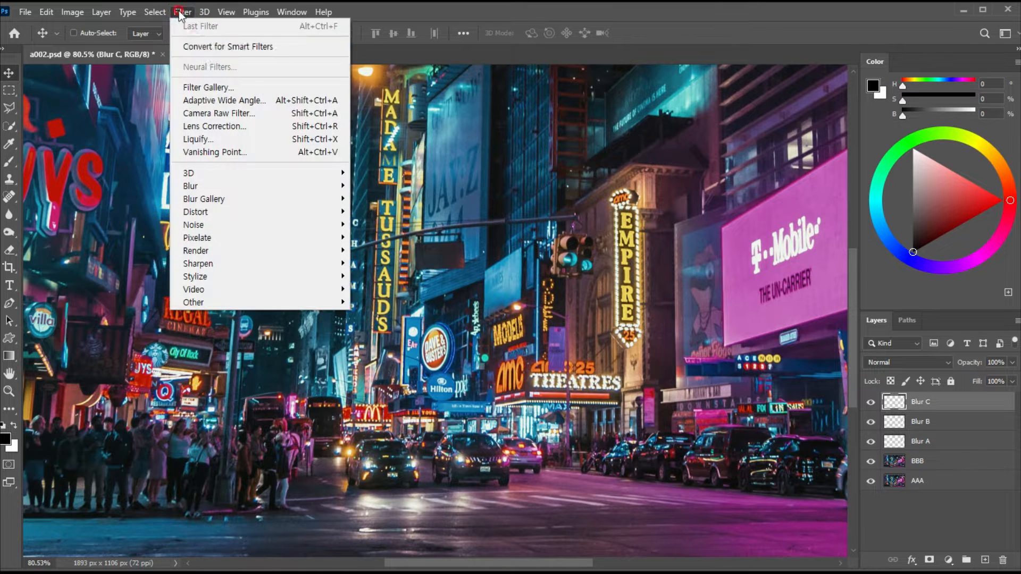
mouse_move(335, 186)
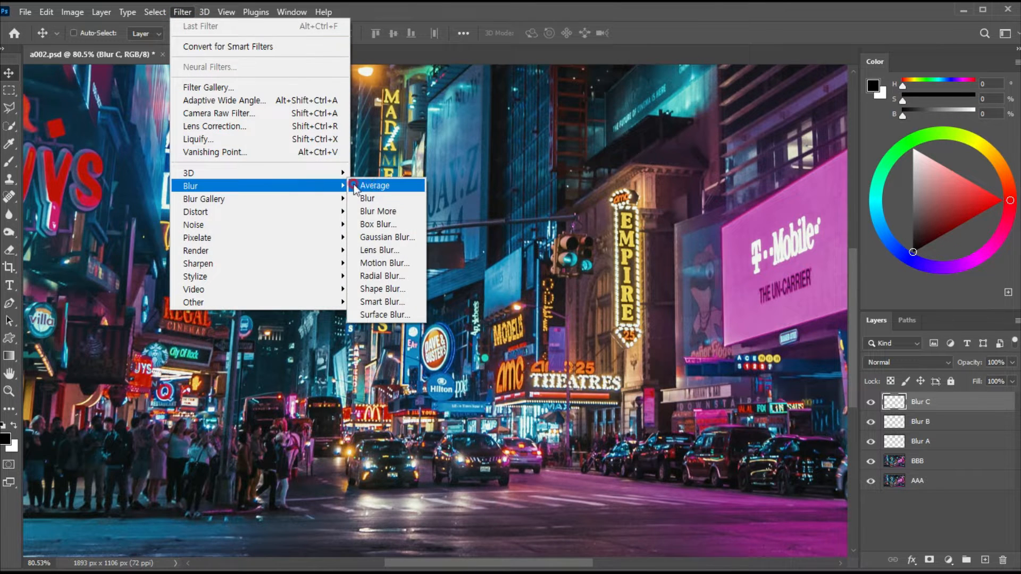
click(382, 264)
drag(632, 243, 609, 187)
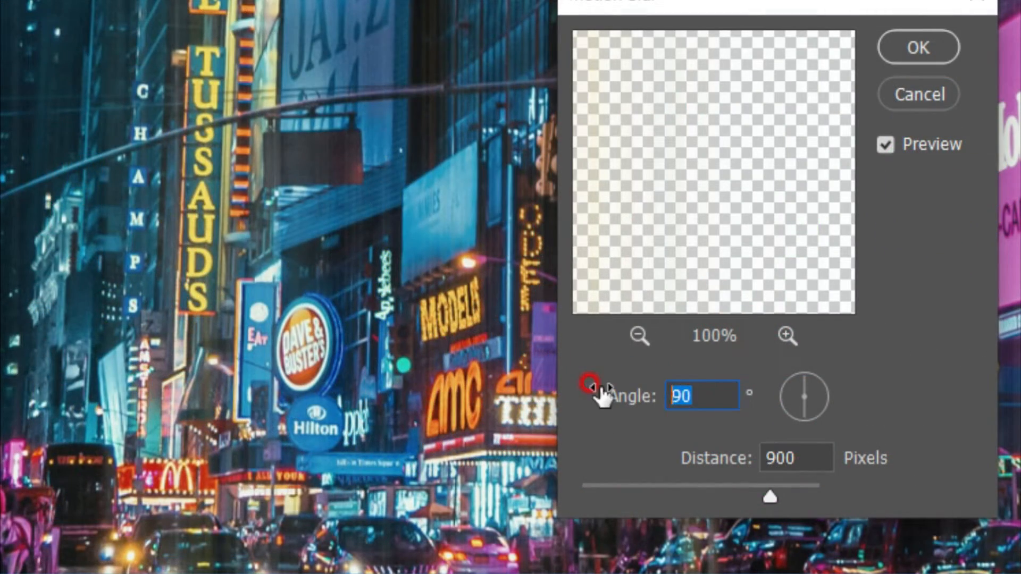
text(90)
double_click(797, 458)
text(450)
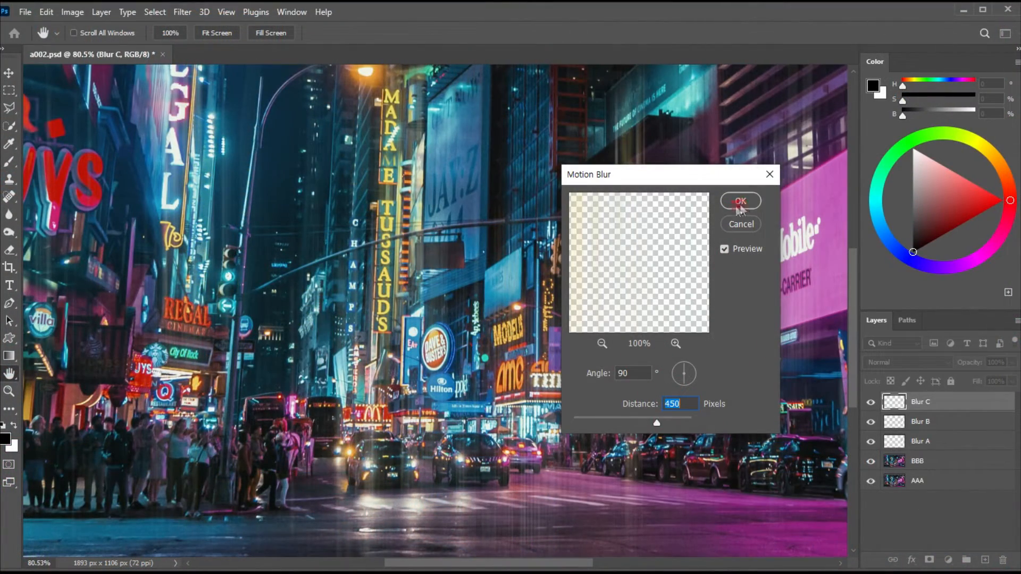
click(741, 202)
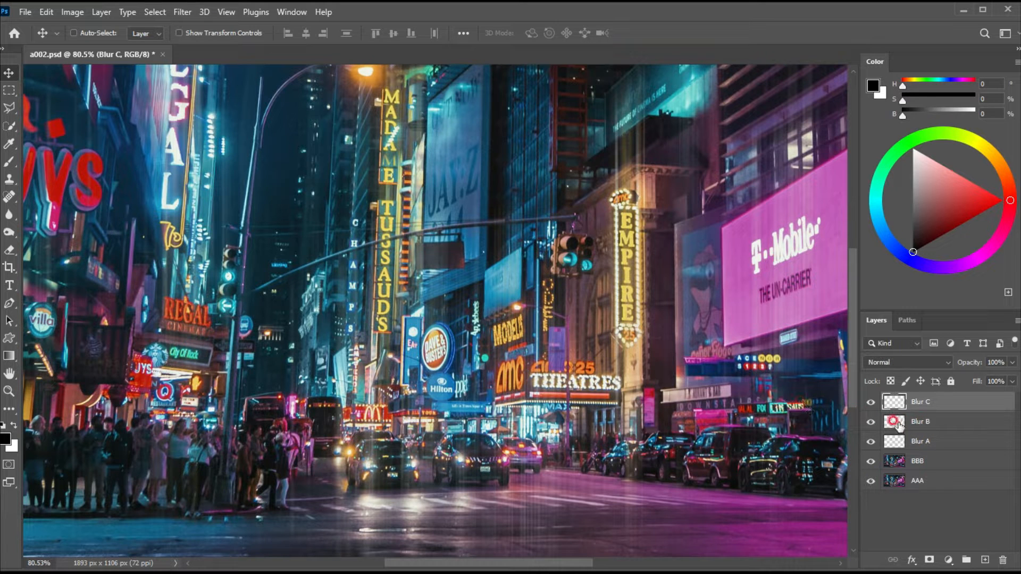
Apply a Motion Blur to layer Blur B with an angle of 90° and a distance of 900 pixels.
click(924, 422)
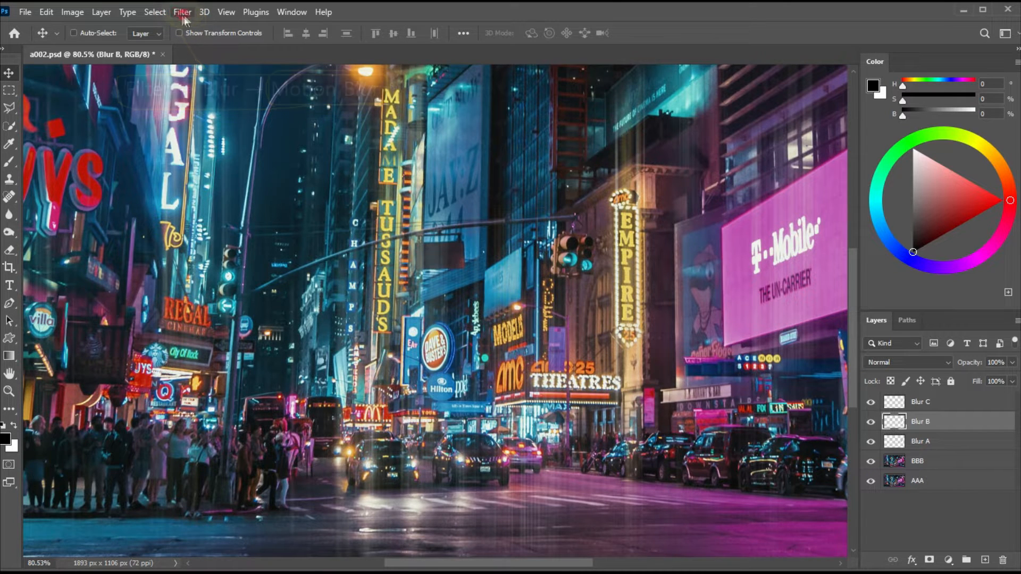
click(182, 11)
mouse_move(271, 186)
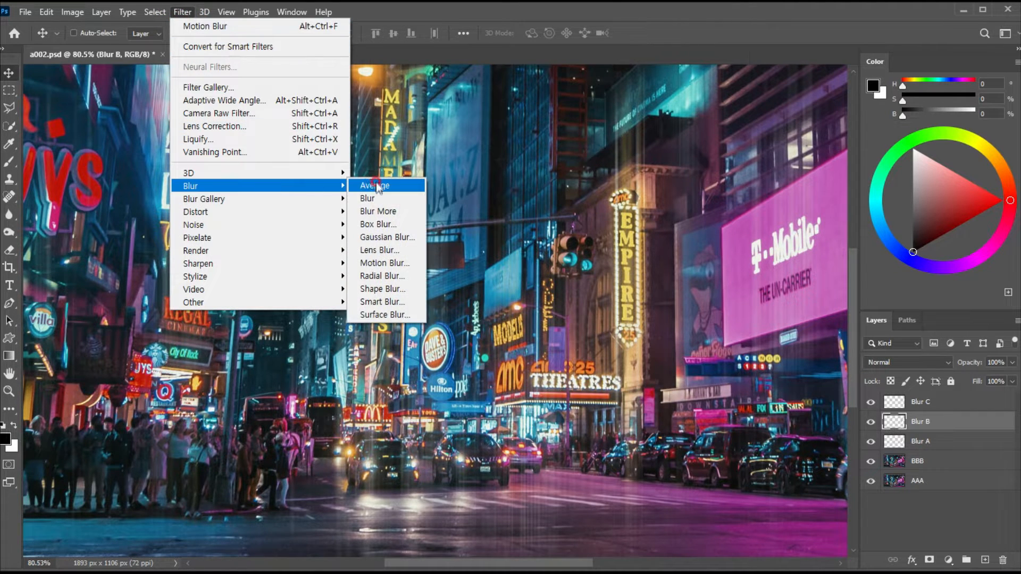
click(378, 264)
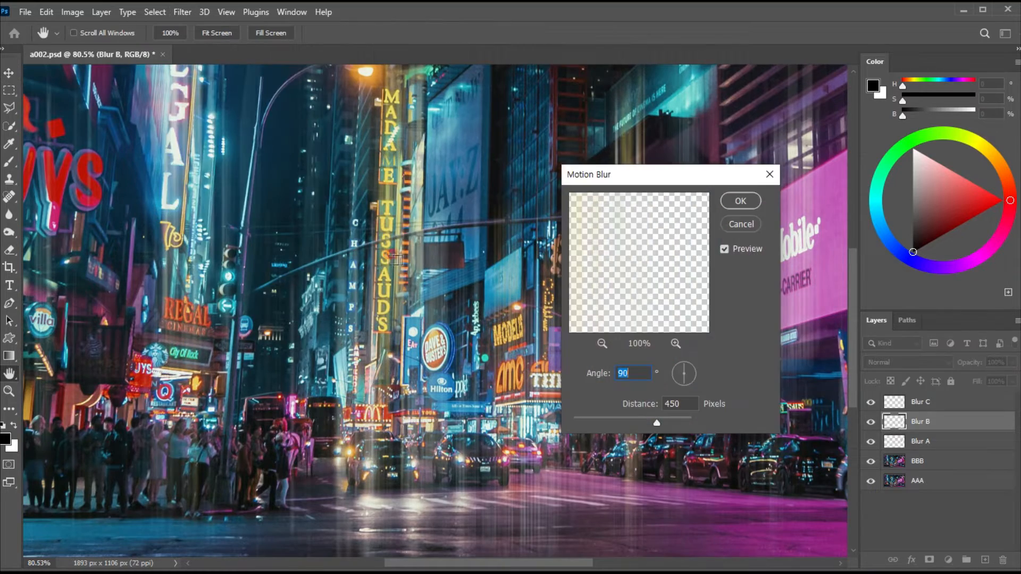
drag(611, 175, 608, 159)
drag(633, 227, 673, 271)
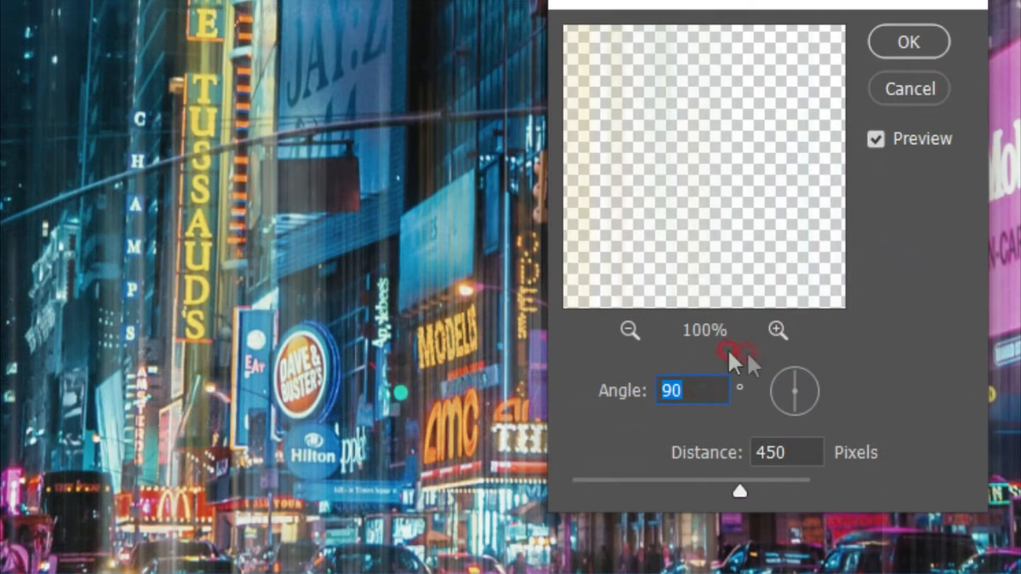
drag(633, 357, 569, 358)
text(90)
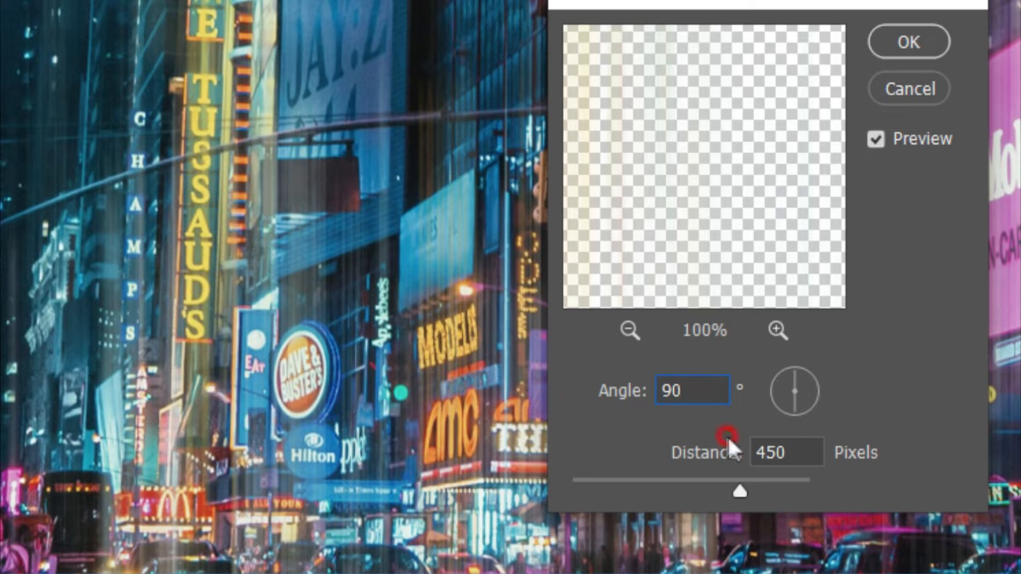
click(672, 433)
text(900)
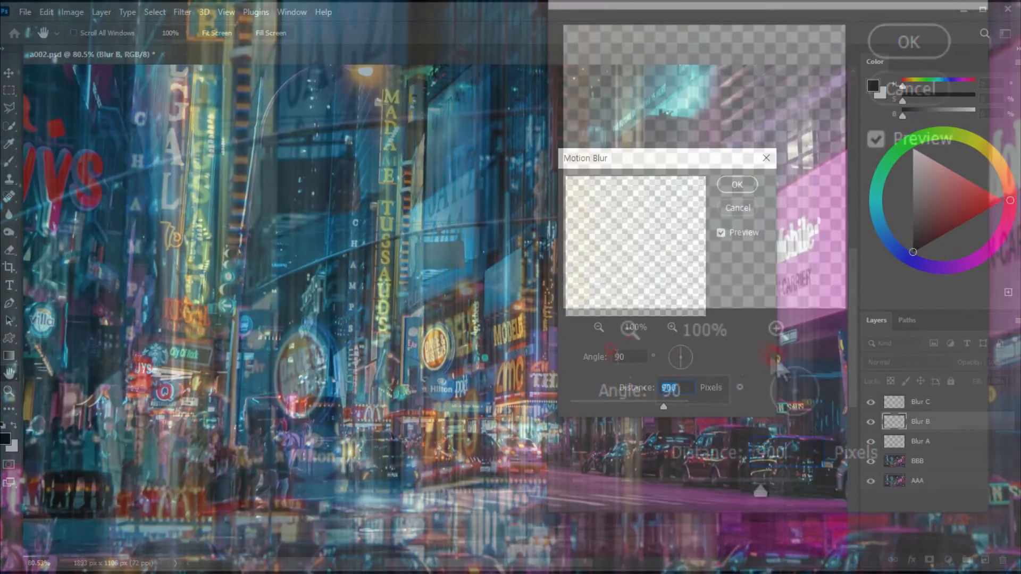
click(723, 453)
click(736, 184)
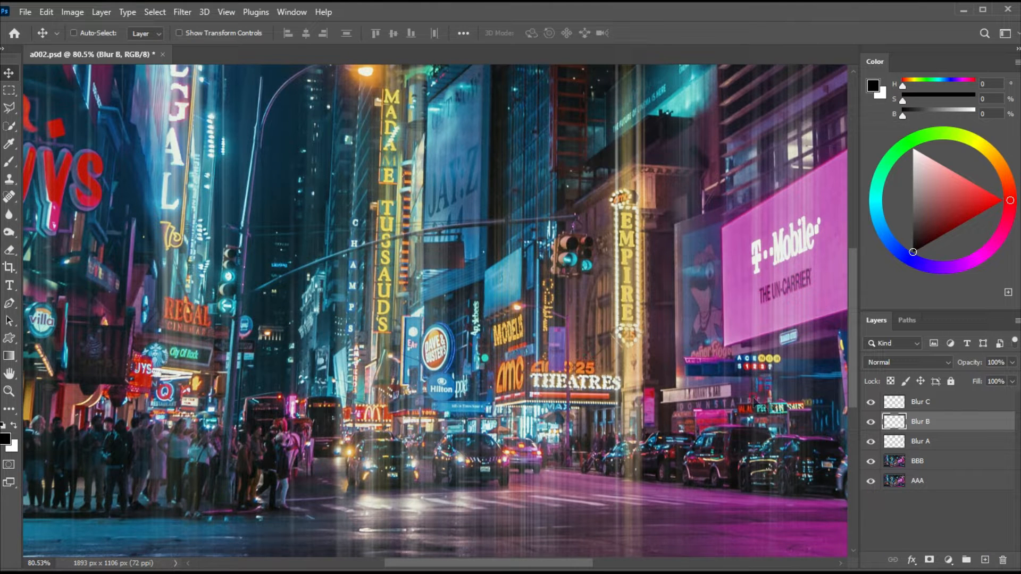
Apply a Gaussian Blur with a radius of 9 pixels to layer Blur A.
click(910, 445)
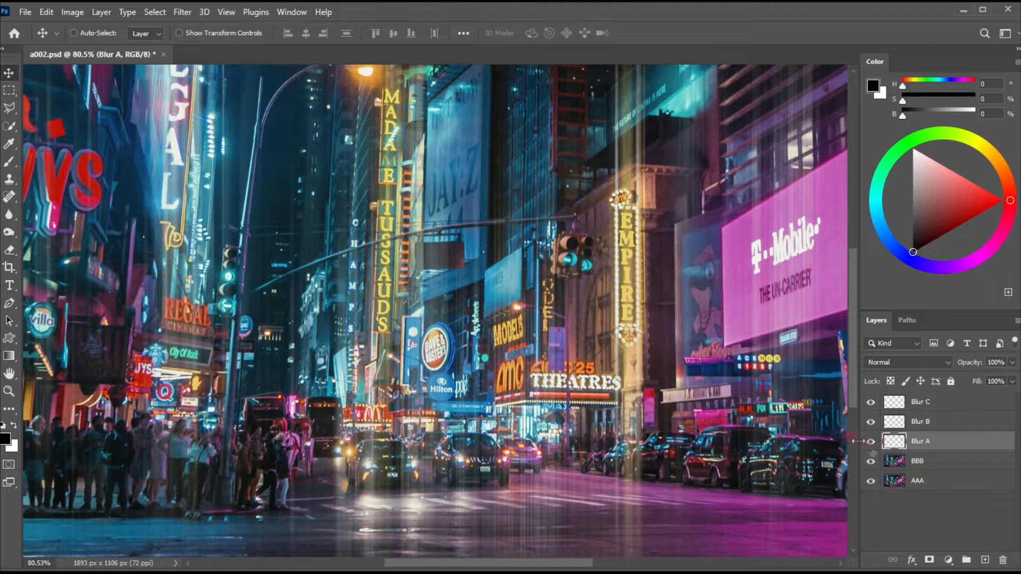
click(182, 12)
mouse_move(266, 187)
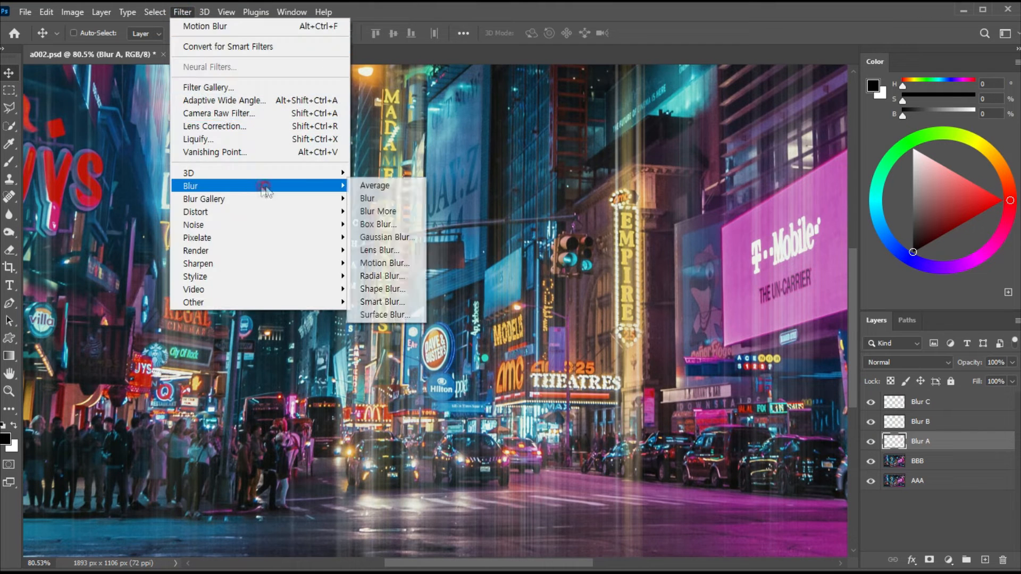
click(386, 238)
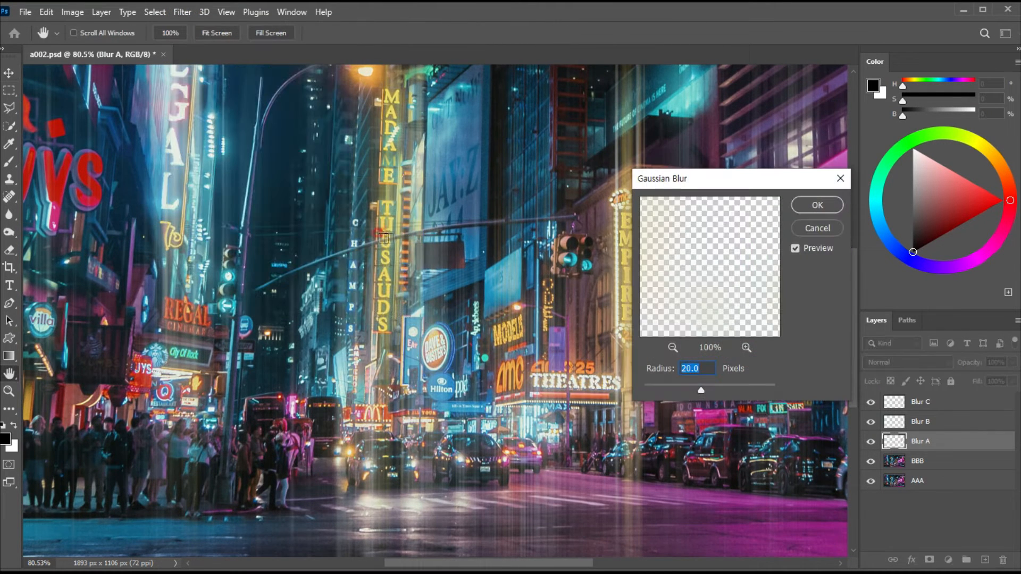
drag(695, 184, 640, 166)
click(647, 271)
text(9)
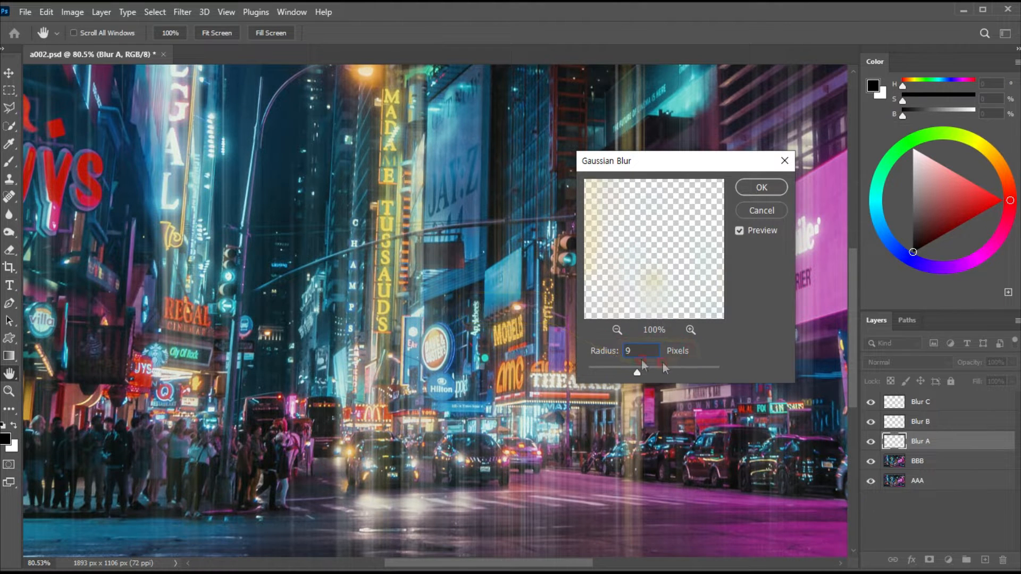
click(762, 188)
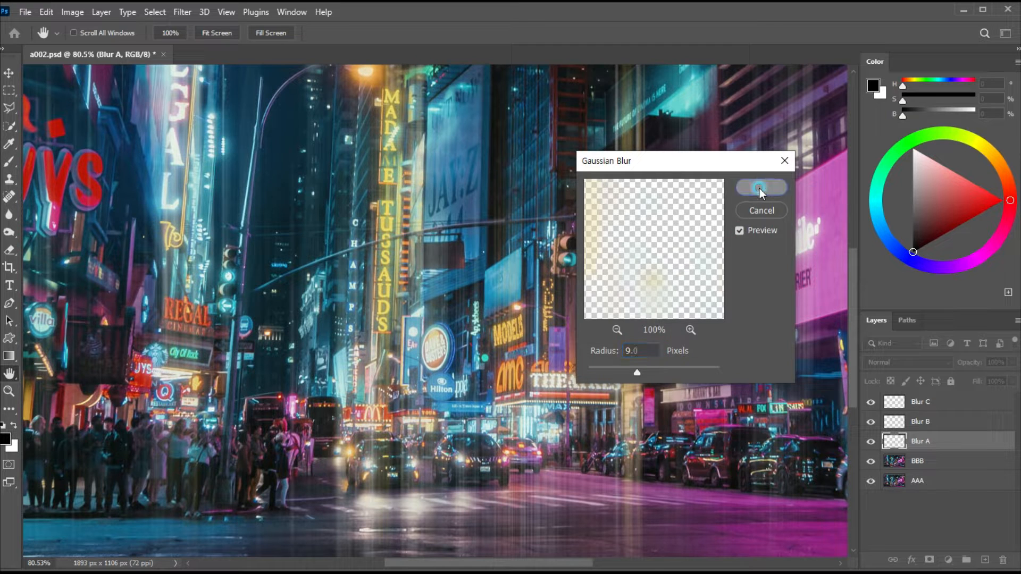
key(v)
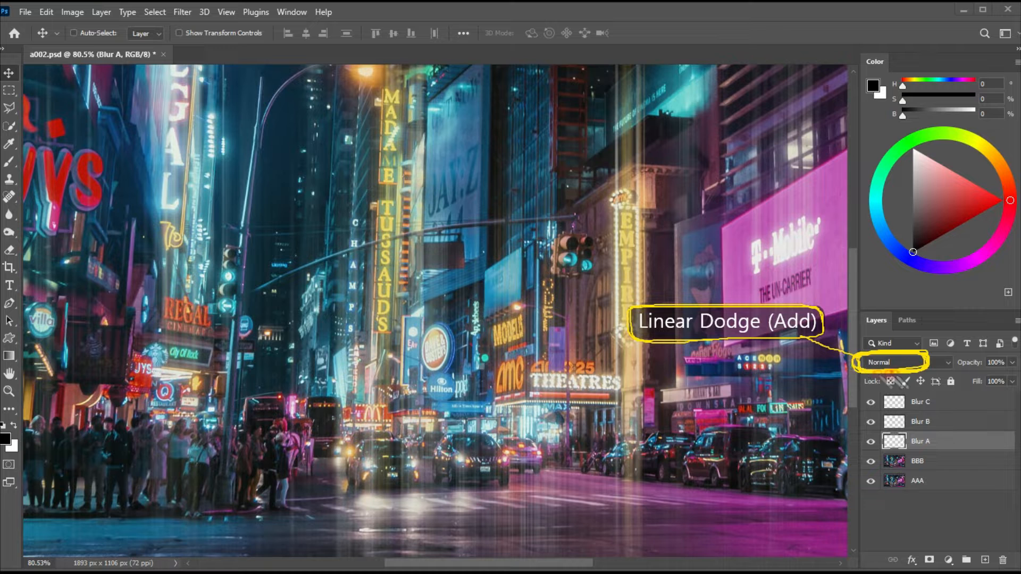
Set layer Blur A's blend mode to Linear Dodge (Add) and its opacity to 50%.
click(888, 364)
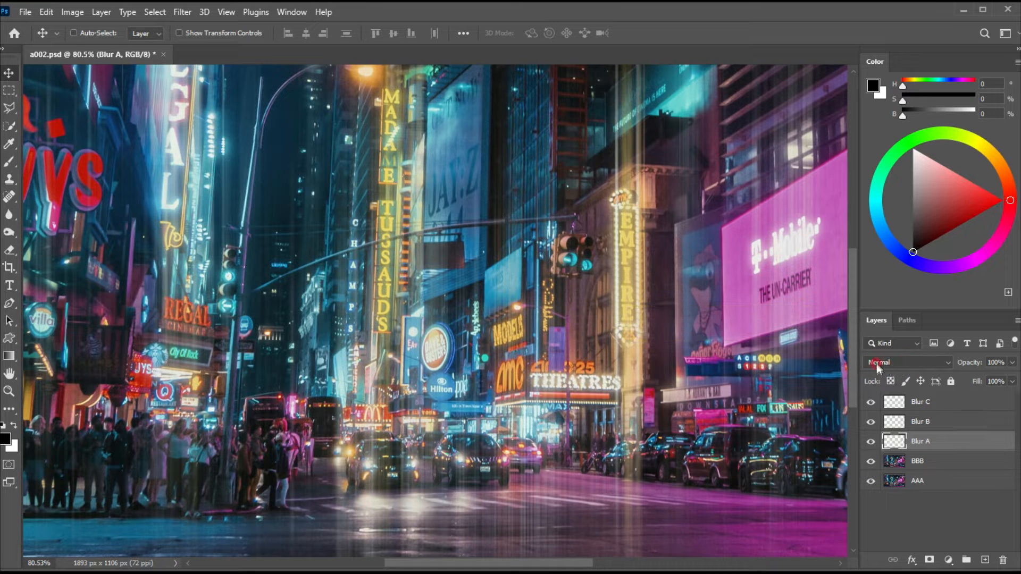
click(895, 362)
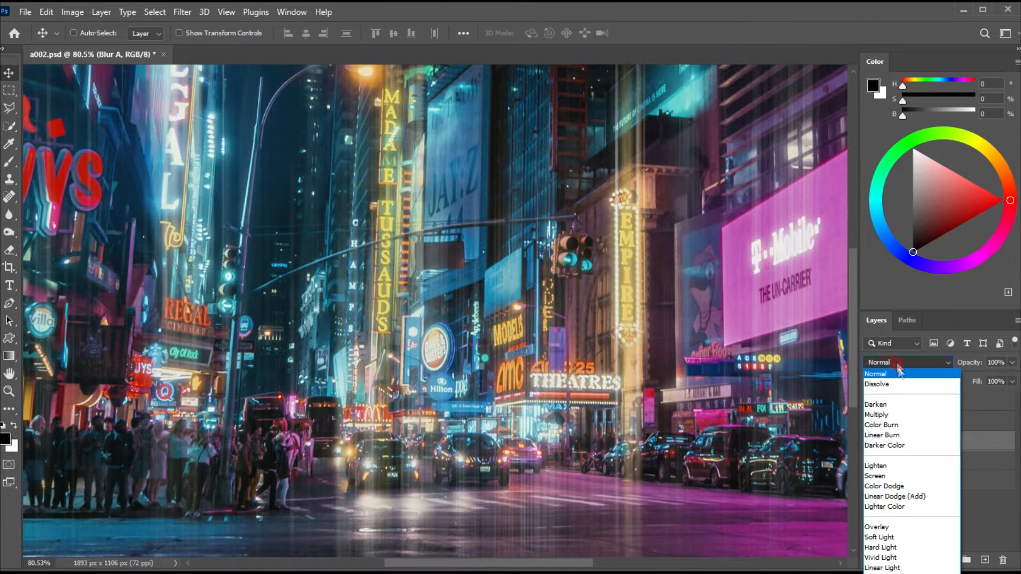
click(906, 497)
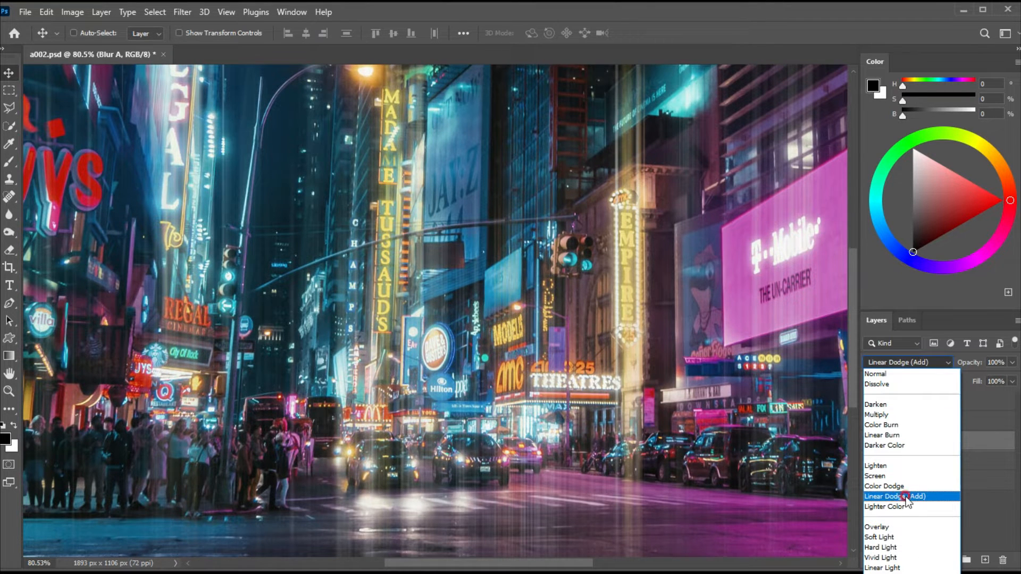
click(886, 448)
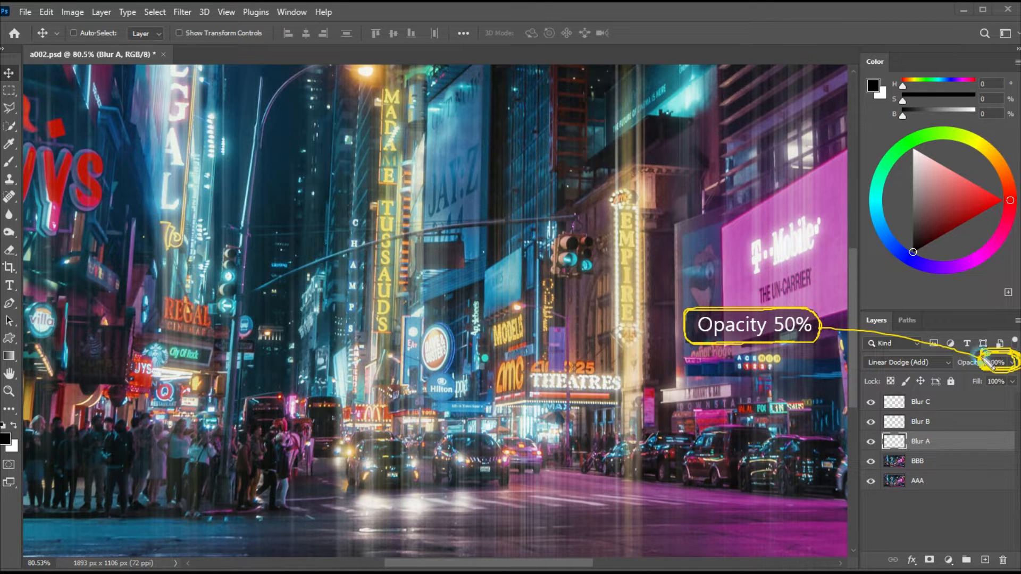
click(988, 362)
drag(1010, 367, 982, 379)
click(540, 342)
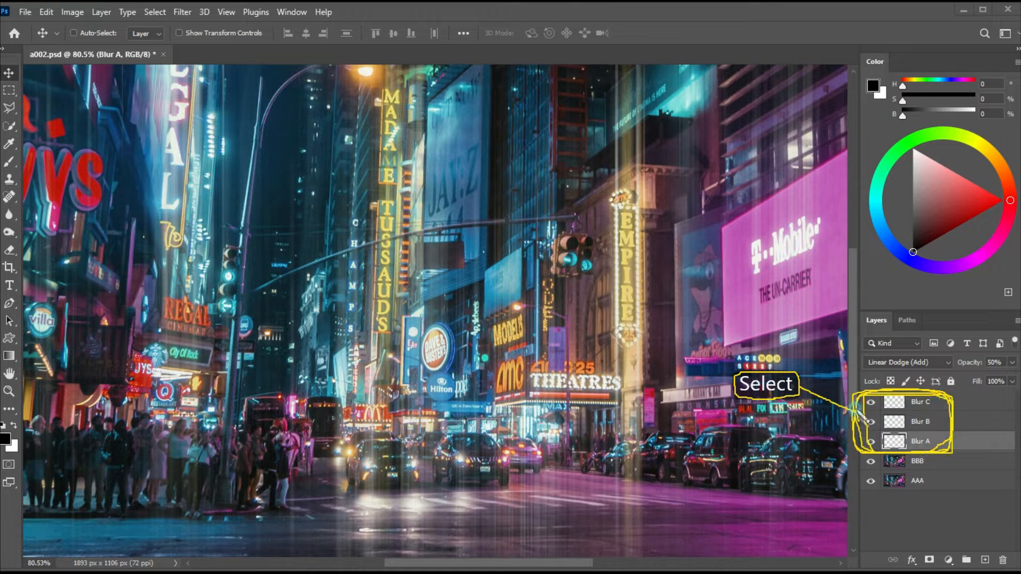
Group layers Blur A, Blur B and Blur C and add a layer mask to the group.
click(928, 441)
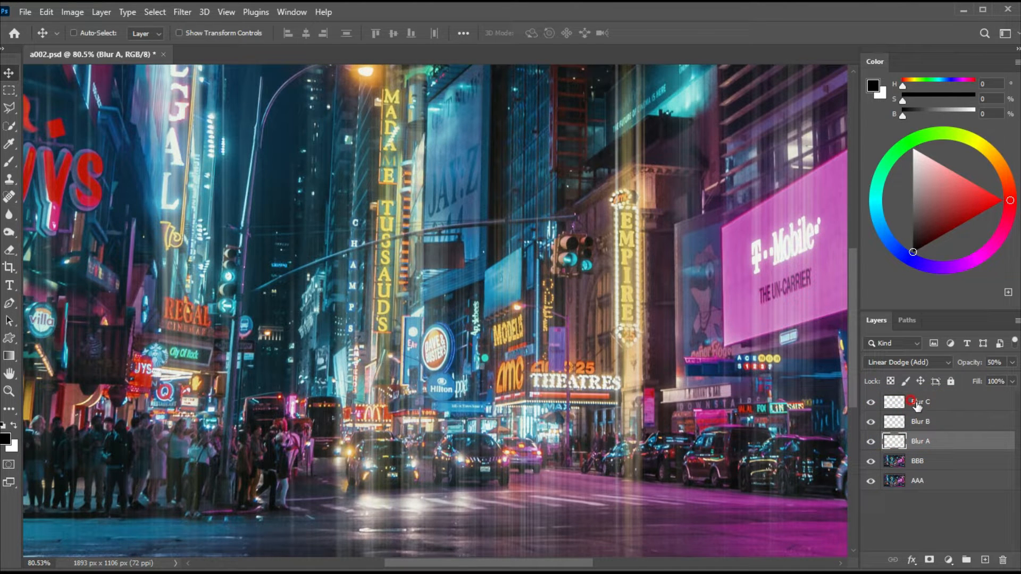
shift+click(916, 404)
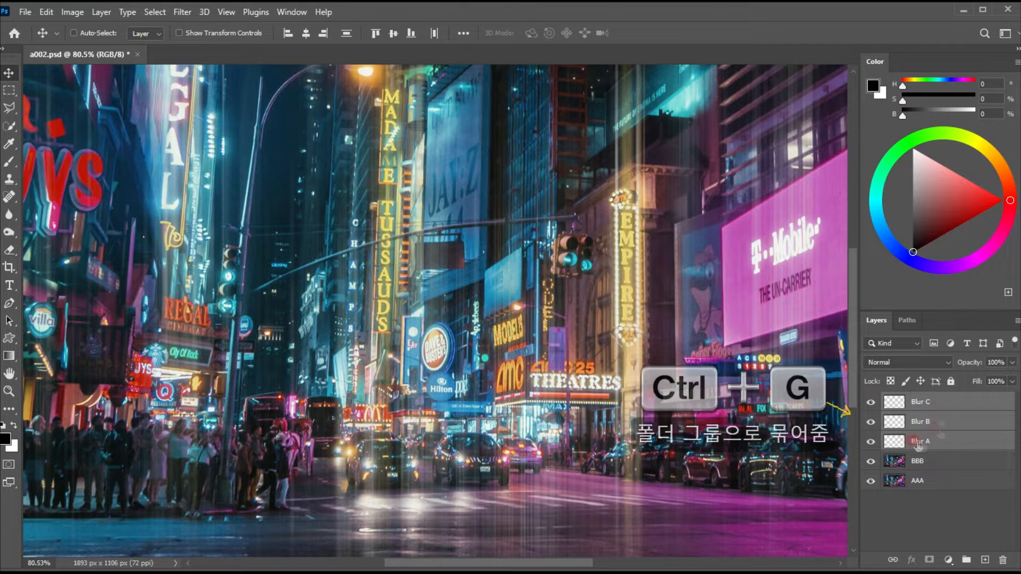
key(ctrl+g)
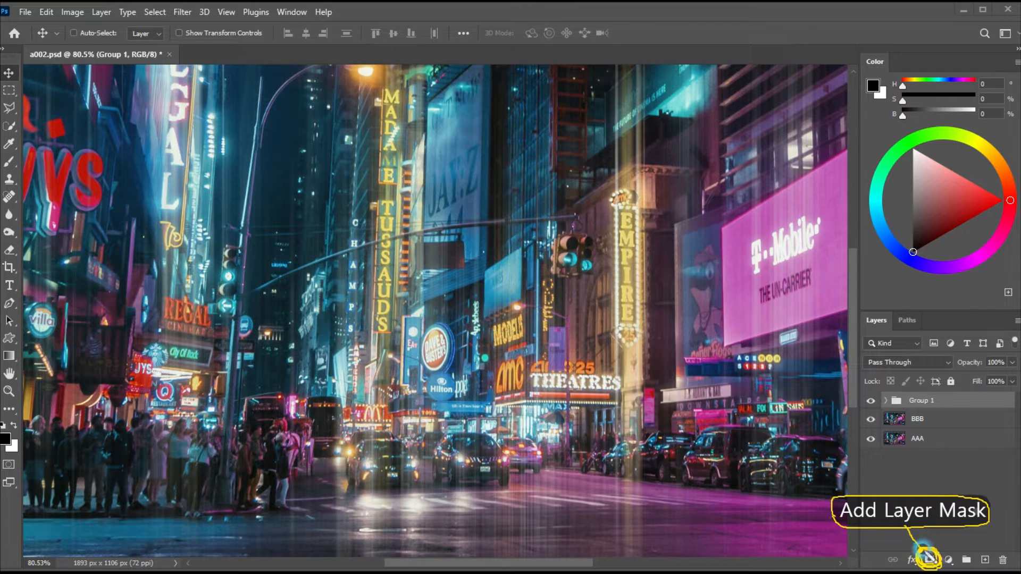
click(928, 561)
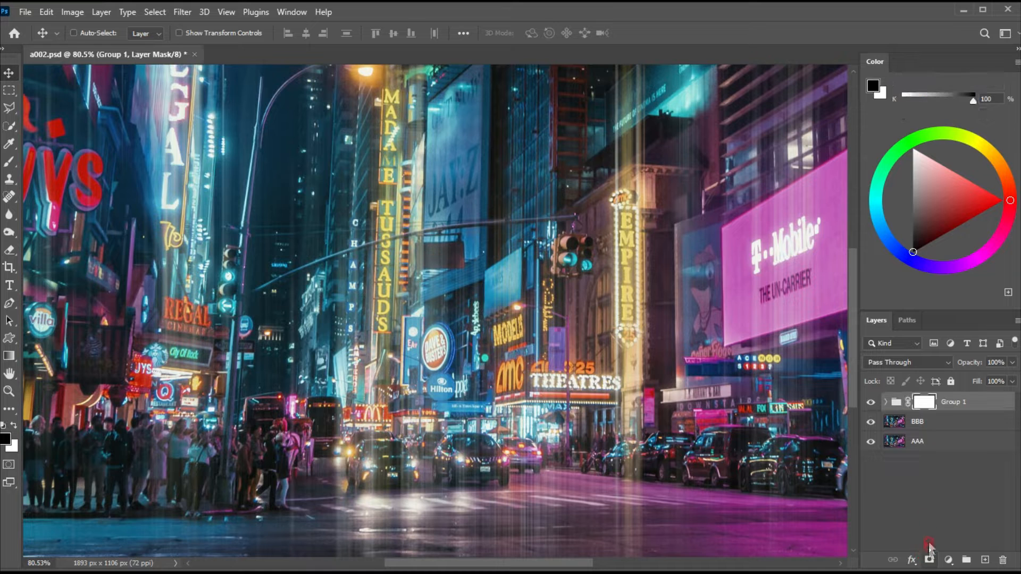
Paint black on the group's mask with a soft brush at 20% opacity to reduce the streaks over the crowd and street-level cars.
click(925, 405)
click(11, 164)
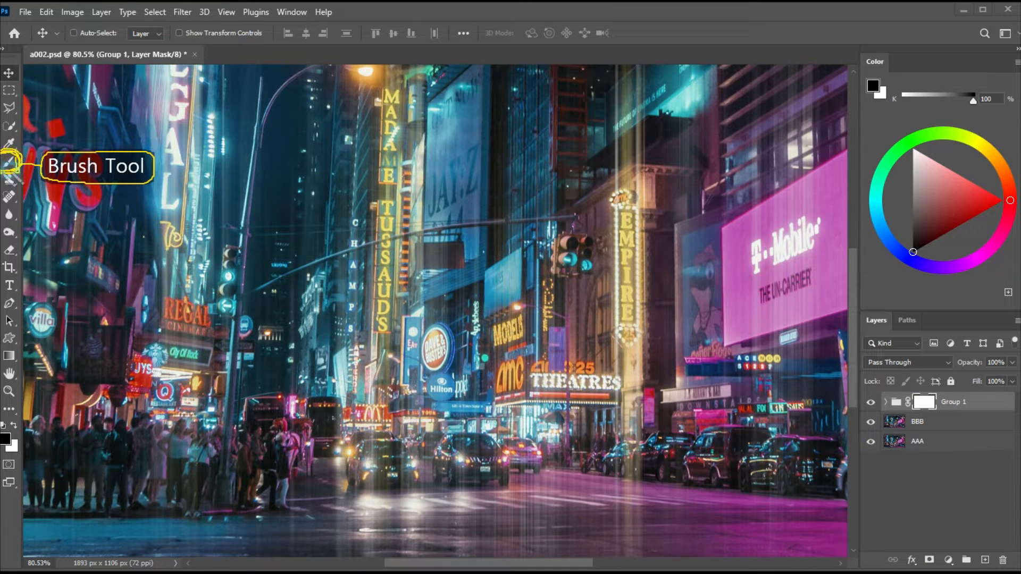
key(bracketleft)
key(bracketleft)
key(bracketleft)
key(bracketleft)
key(bracketleft)
key(bracketleft)
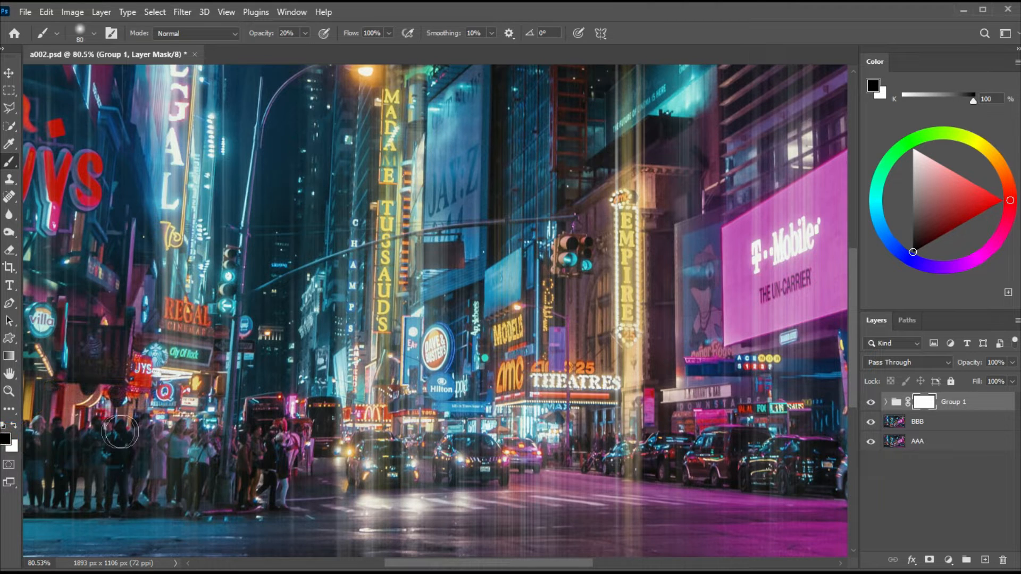
scroll(389, 431, down, 2)
drag(501, 458, 462, 408)
key(bracketright)
key(bracketright)
key(bracketright)
key(bracketright)
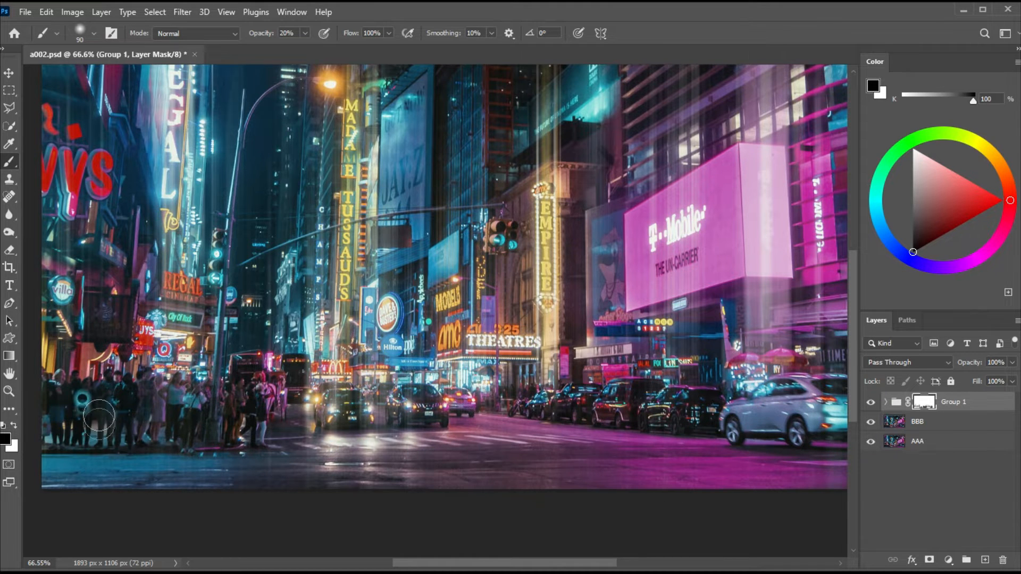
scroll(341, 396, up, 2)
drag(430, 300, 427, 377)
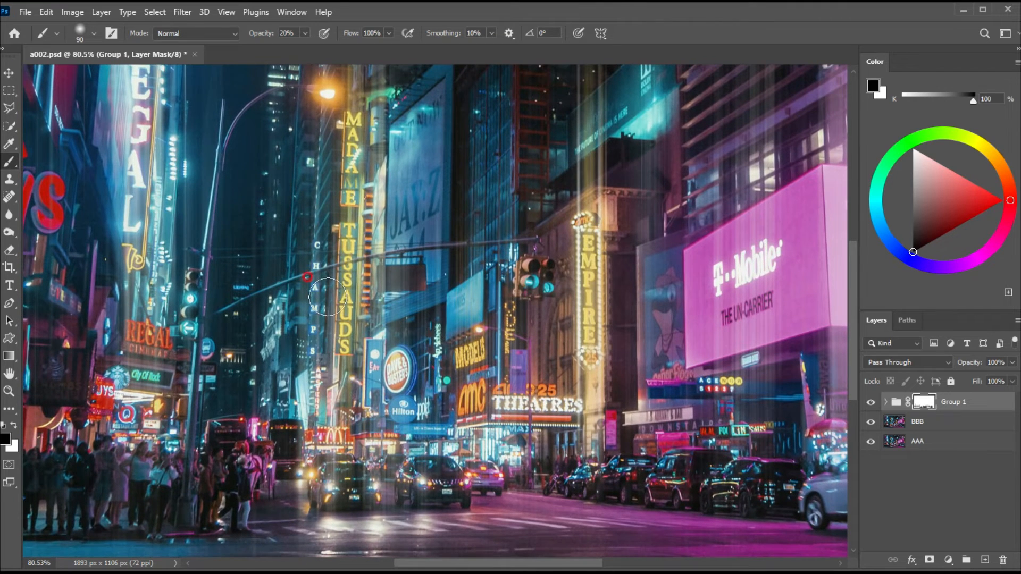
click(9, 72)
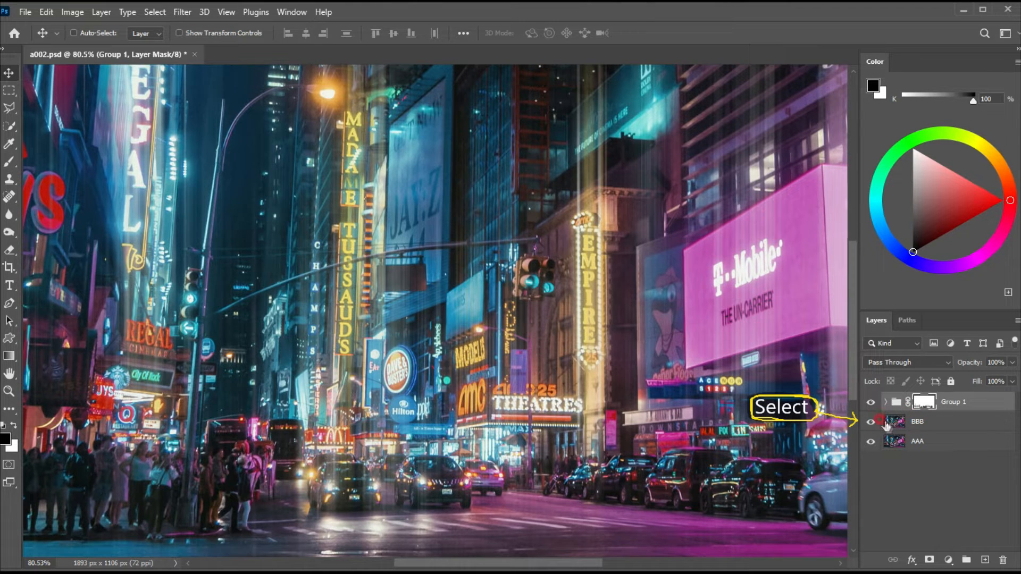
Adjust layer BBB with Brightness/Contrast, setting brightness to -24 and contrast to 21.
click(903, 421)
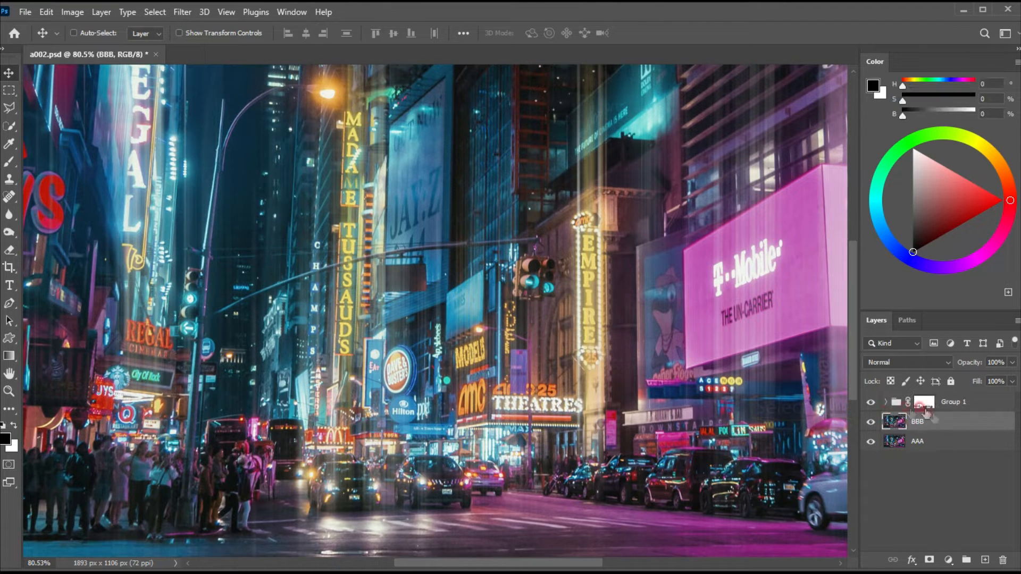
click(68, 14)
mouse_move(94, 47)
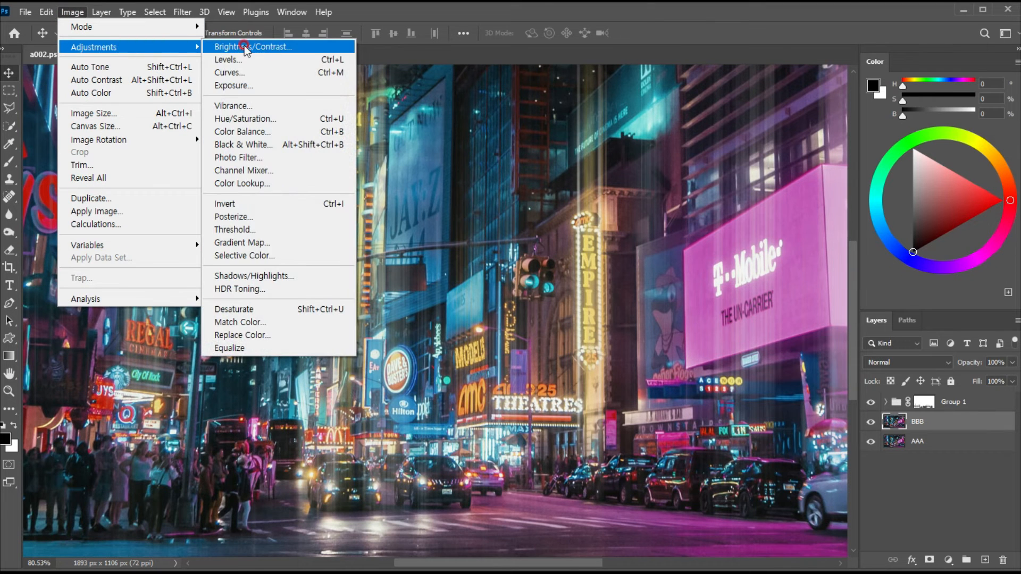
click(249, 47)
drag(349, 174, 623, 201)
drag(619, 244, 630, 279)
click(621, 275)
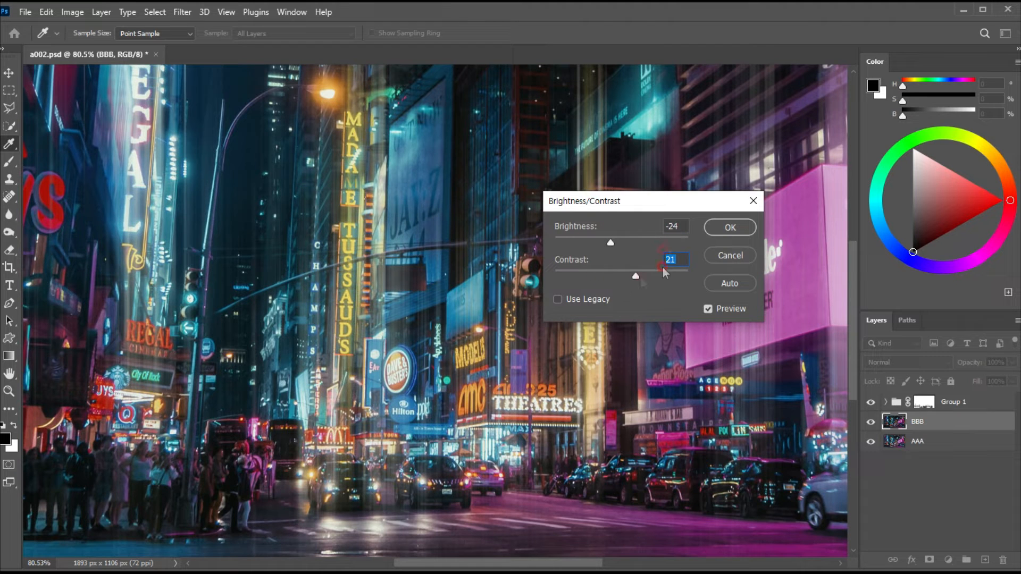
click(729, 228)
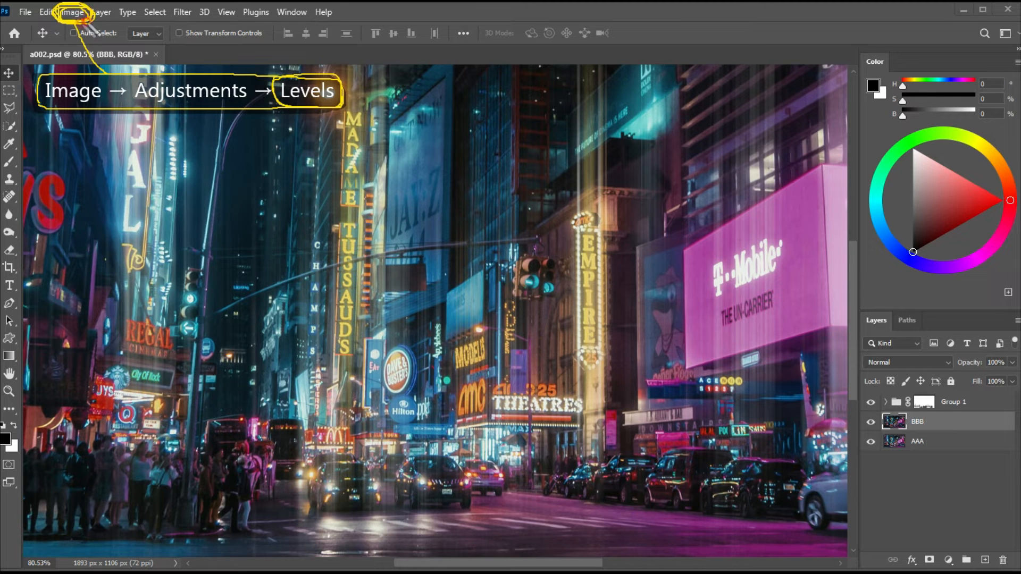
Adjust the Levels of layer BBB with a black input level of 13 and a midtone value of 1.31.
click(68, 13)
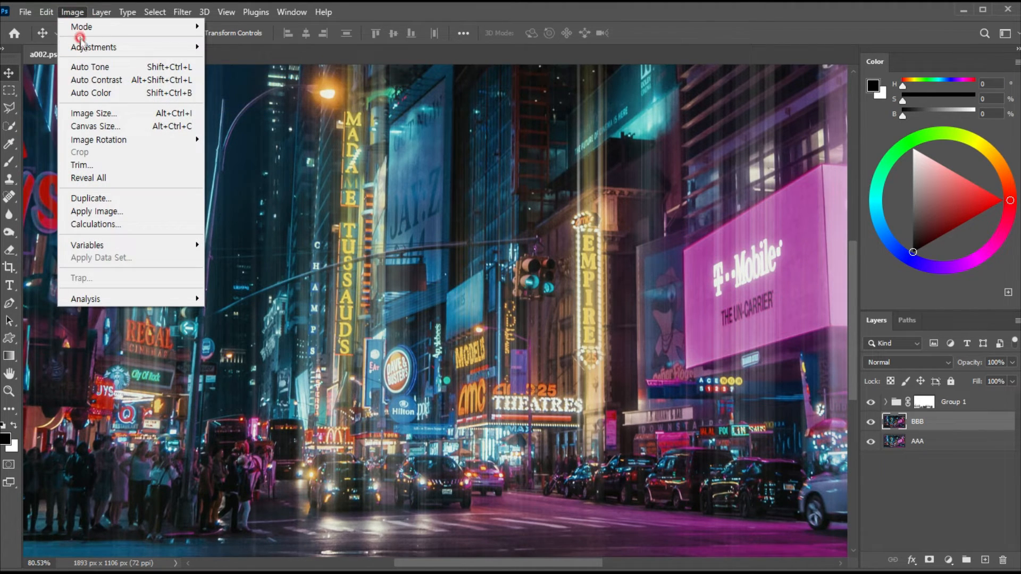
mouse_move(93, 47)
click(224, 60)
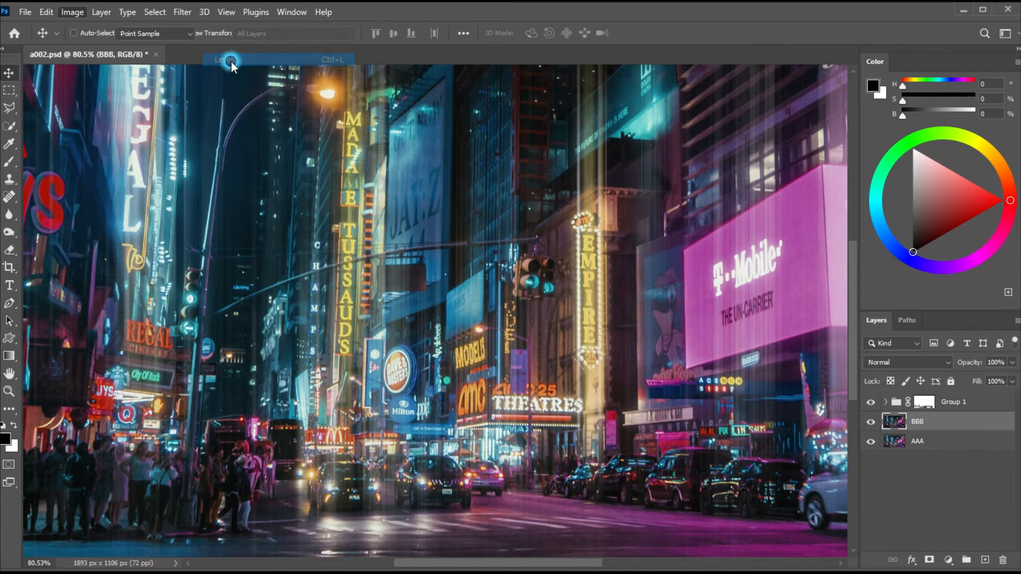
drag(684, 207, 589, 166)
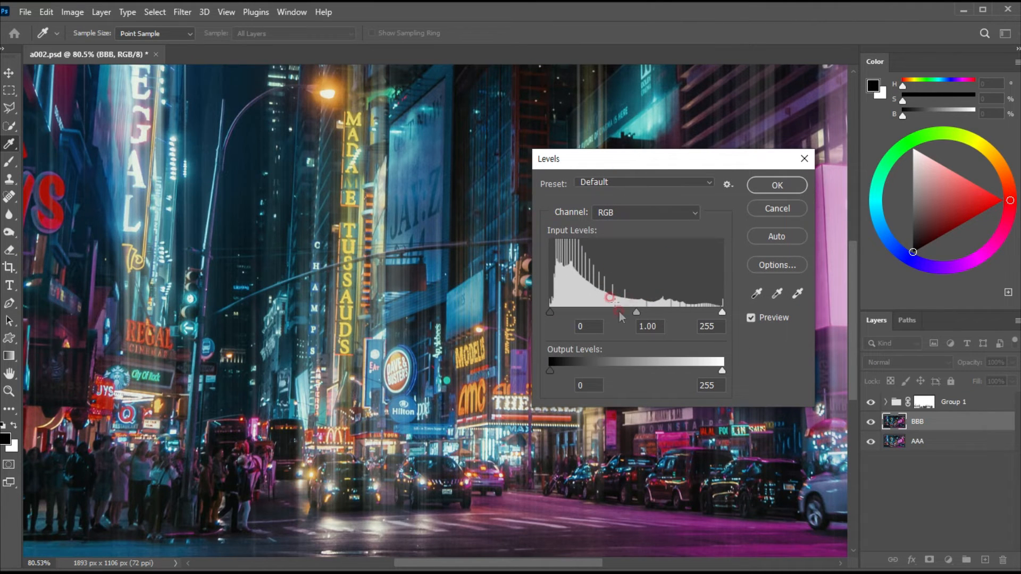
drag(638, 315, 560, 313)
click(636, 313)
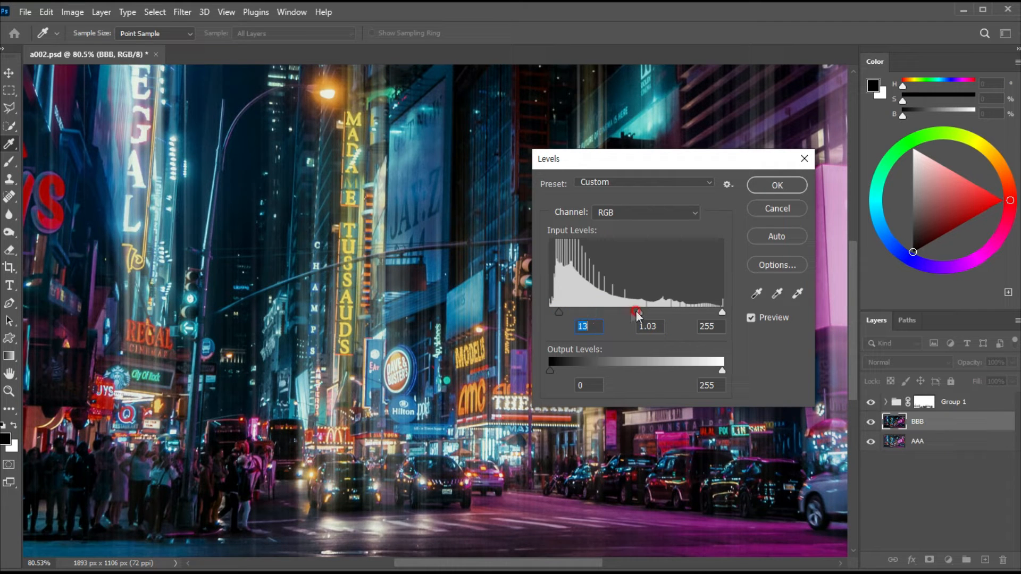
drag(637, 311, 625, 310)
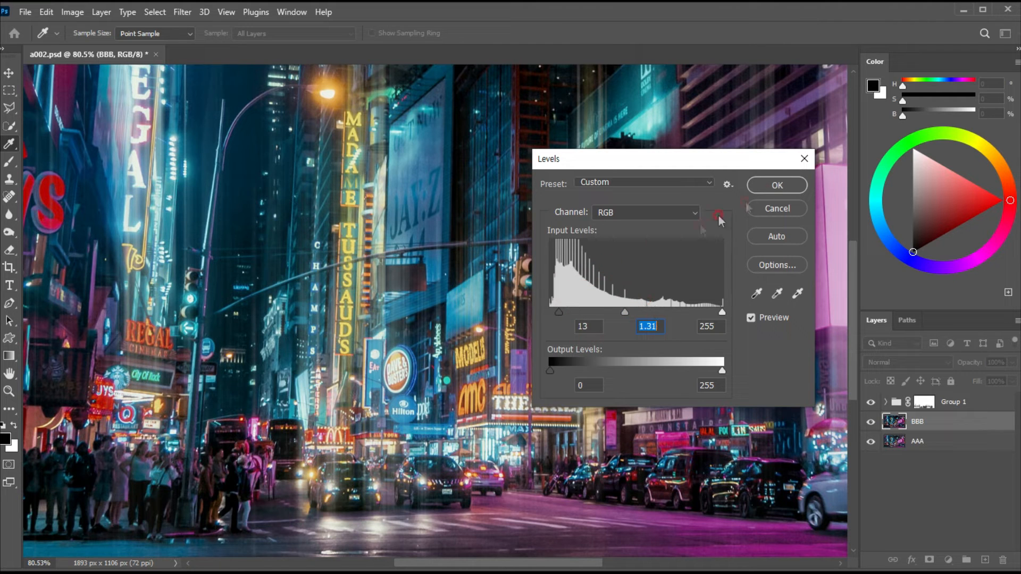
click(776, 186)
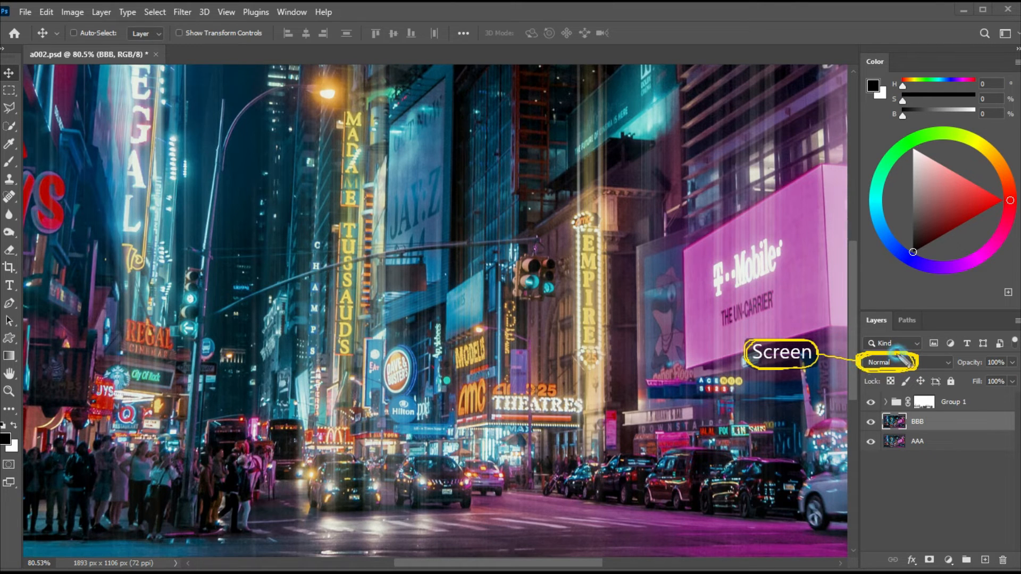
Set layer BBB's blend mode to Screen and its opacity to 50%.
click(878, 364)
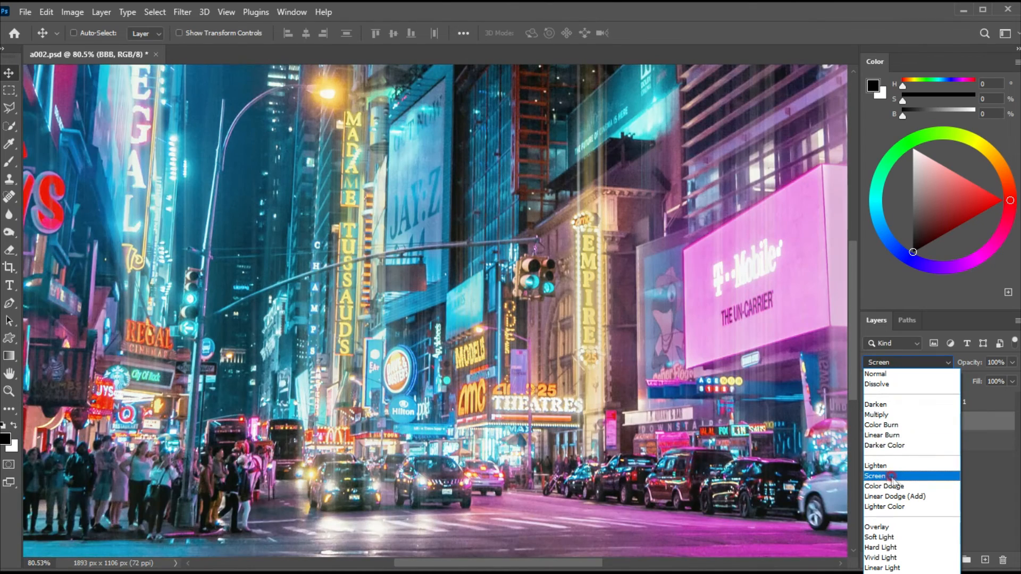
click(892, 477)
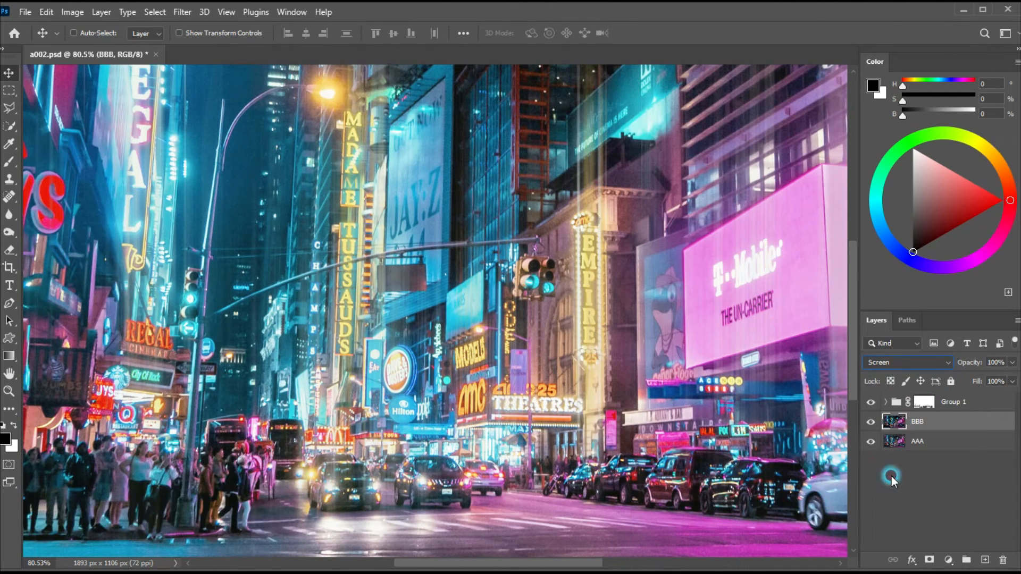
drag(974, 362, 976, 378)
click(1011, 363)
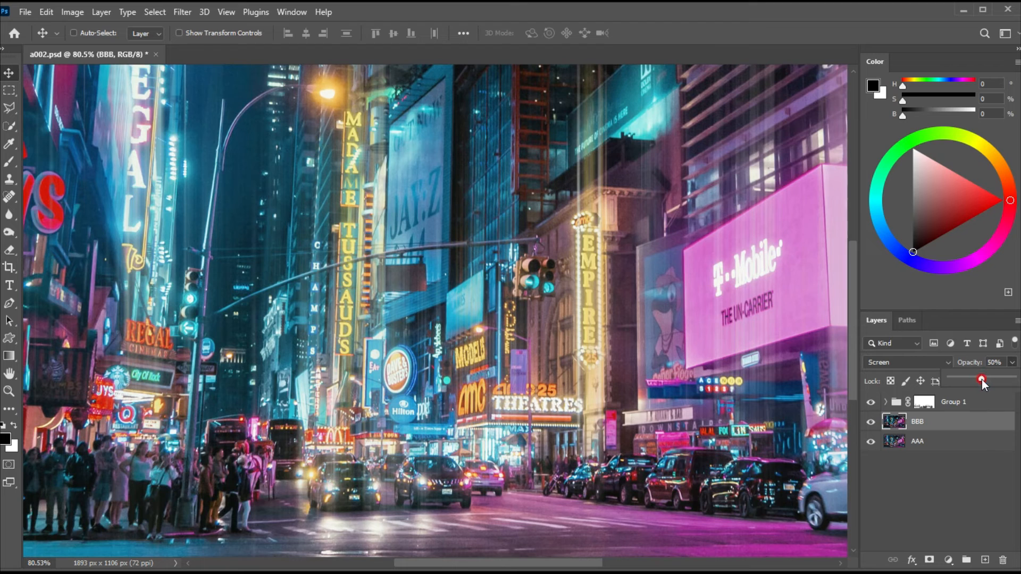
click(366, 325)
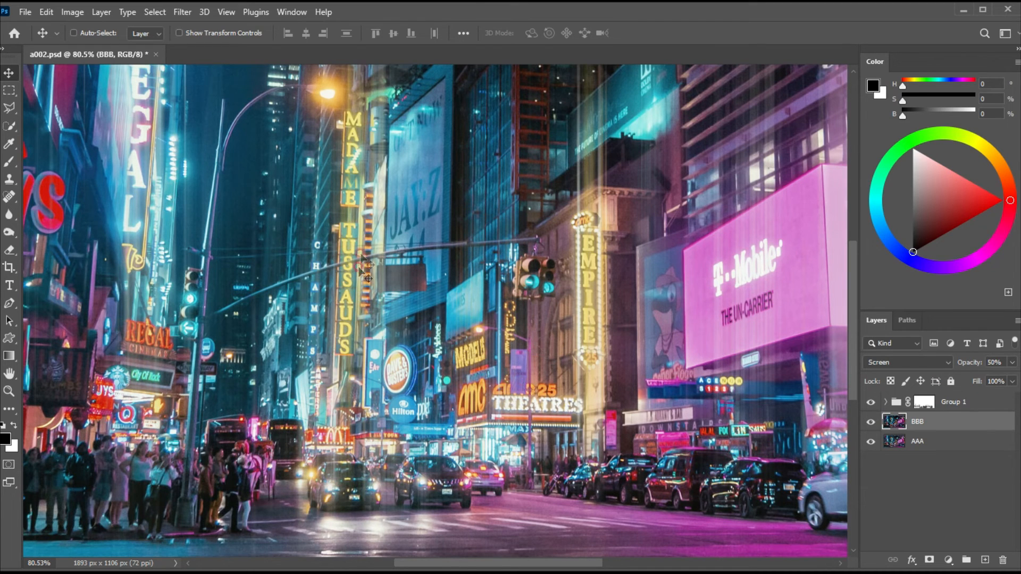
click(396, 308)
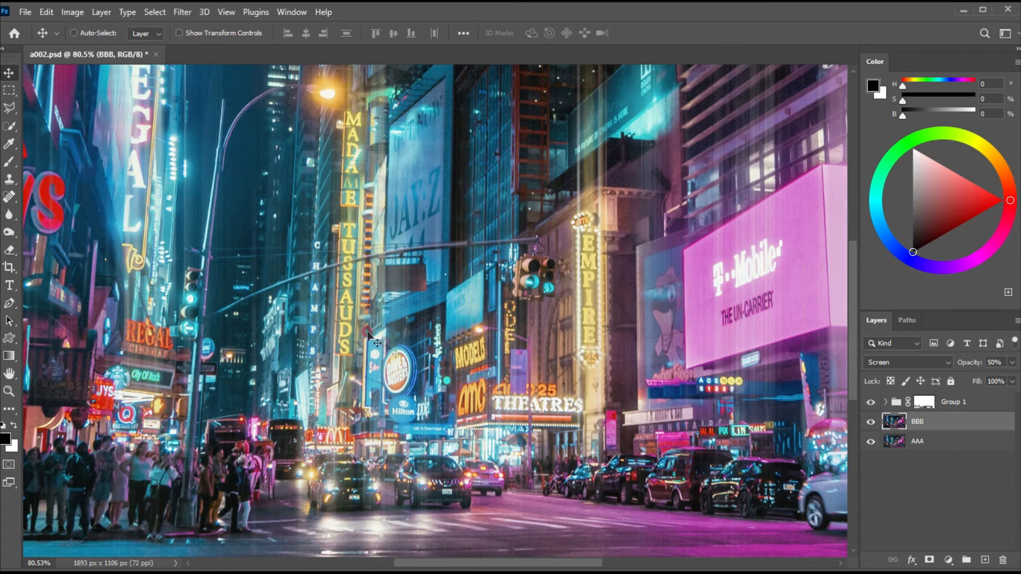